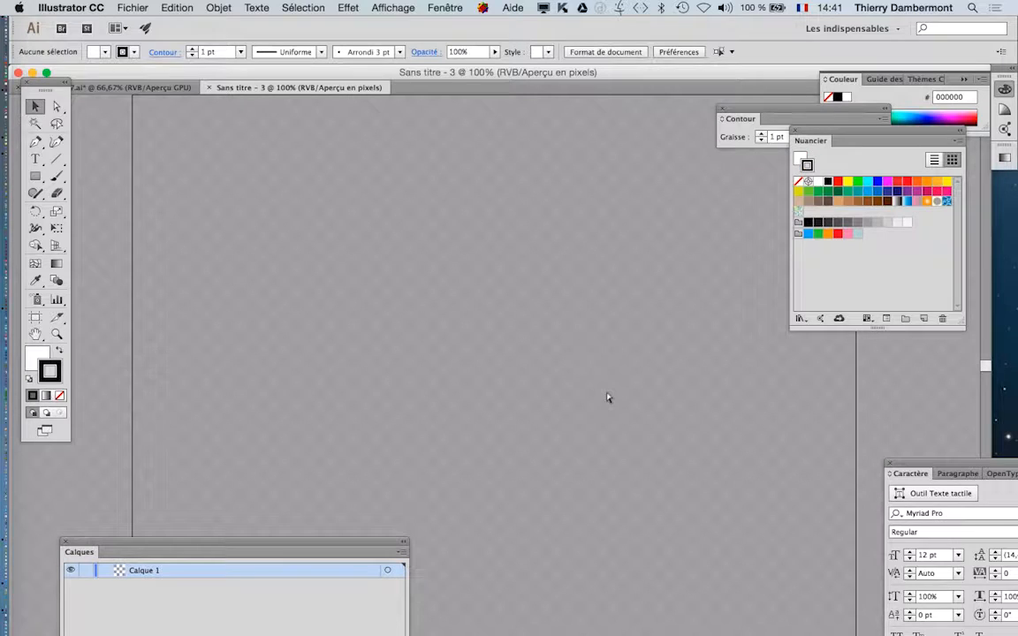
# - Paste the copied photo-filled Horizon lettering into the blank document
pyautogui.press('super+v')
pyautogui.press('super+minus')
pyautogui.press('super+minus')
pyautogui.press('super+minus')
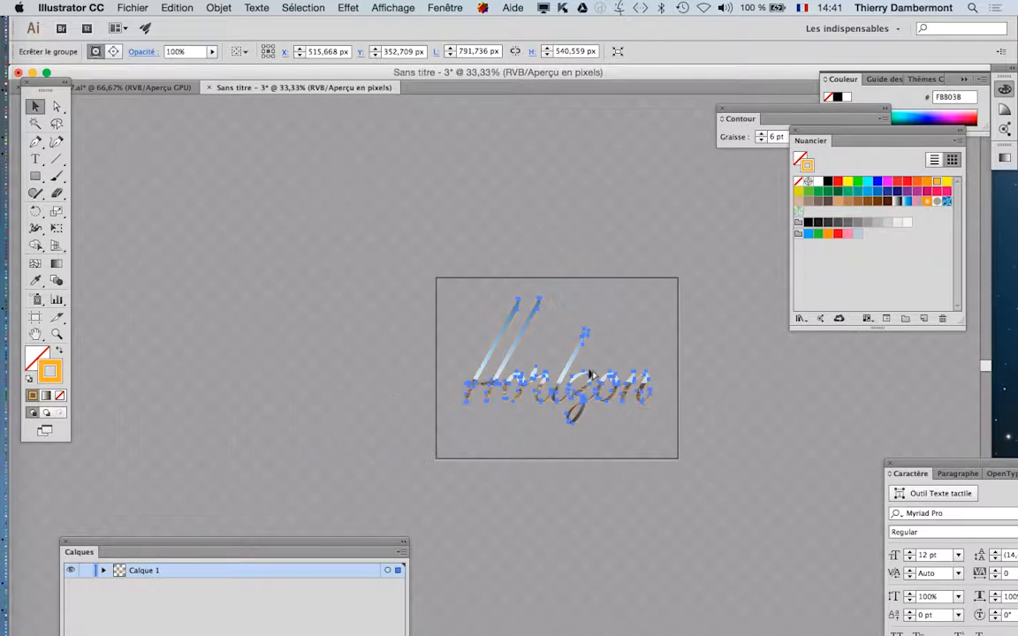
pyautogui.scroll(3, 608, 399)
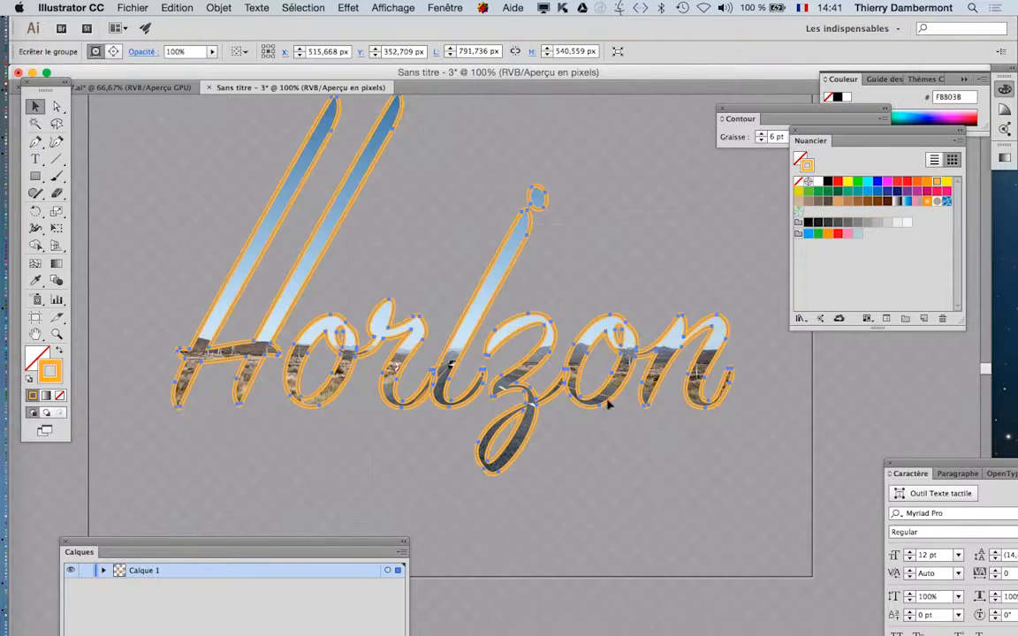
# - Remove the orange stroke from the Horizon lettering and deselect it
pyautogui.click(59, 396)
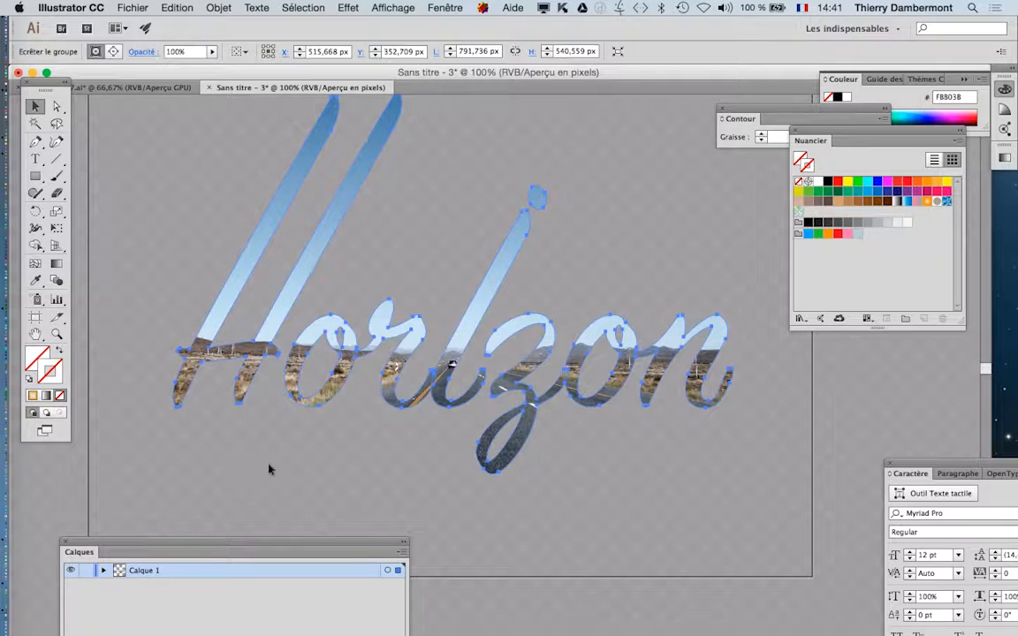
pyautogui.click(322, 480)
pyautogui.scroll(-2, 419, 474)
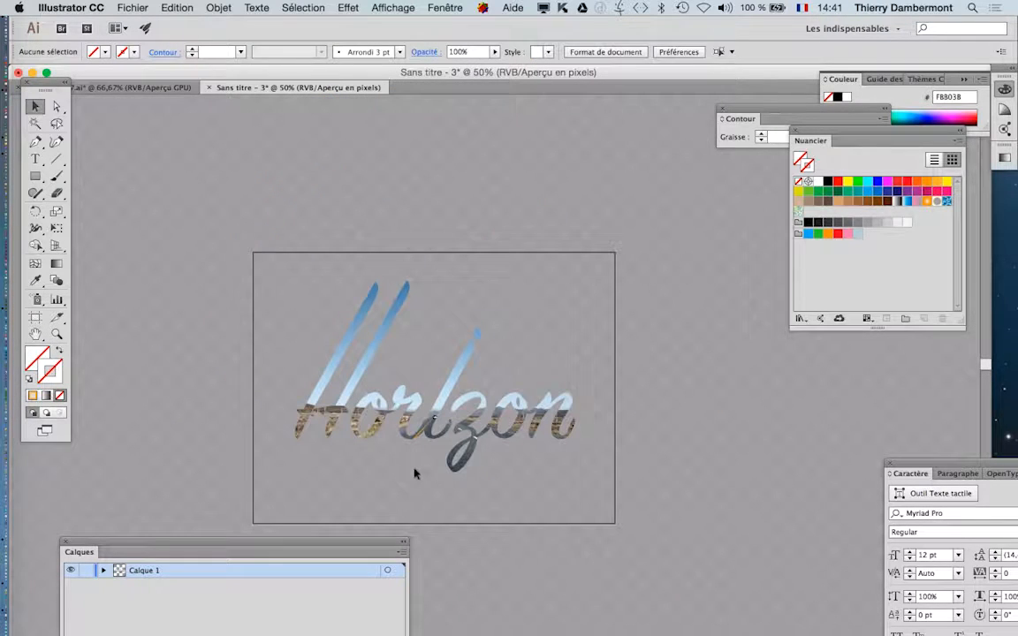
# - Save the document as "texte de AI avec image dedans.ai" in the AI reflet 2 folder, in Adobe Illustrator format with Illustrator CC compatibility
pyautogui.click(133, 7)
pyautogui.click(176, 118)
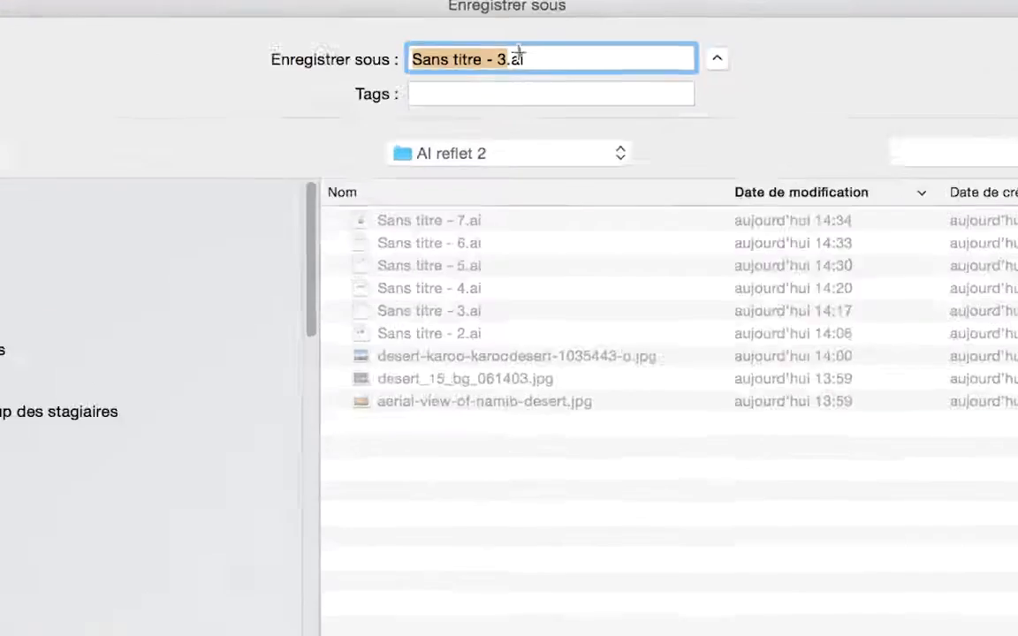
pyautogui.write('texte de ')
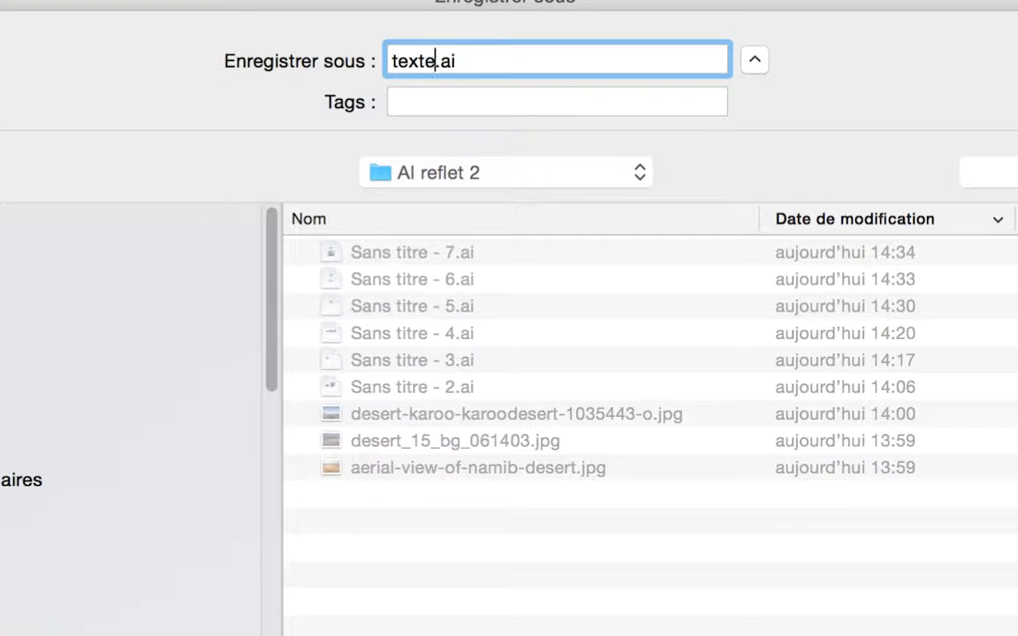
pyautogui.write('AI')
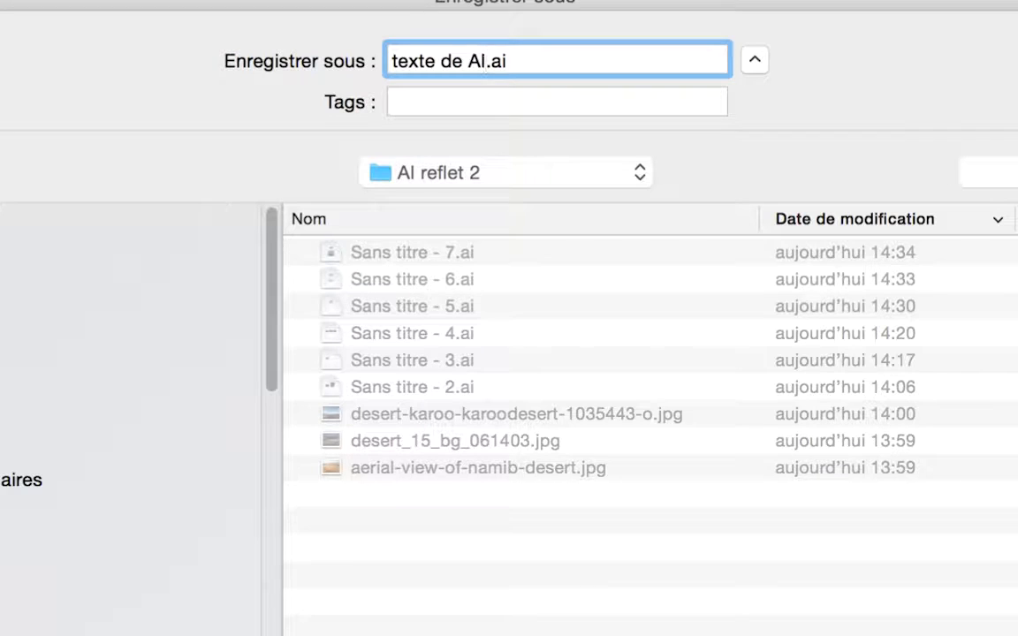
pyautogui.write(' avec image')
pyautogui.write(' dedans')
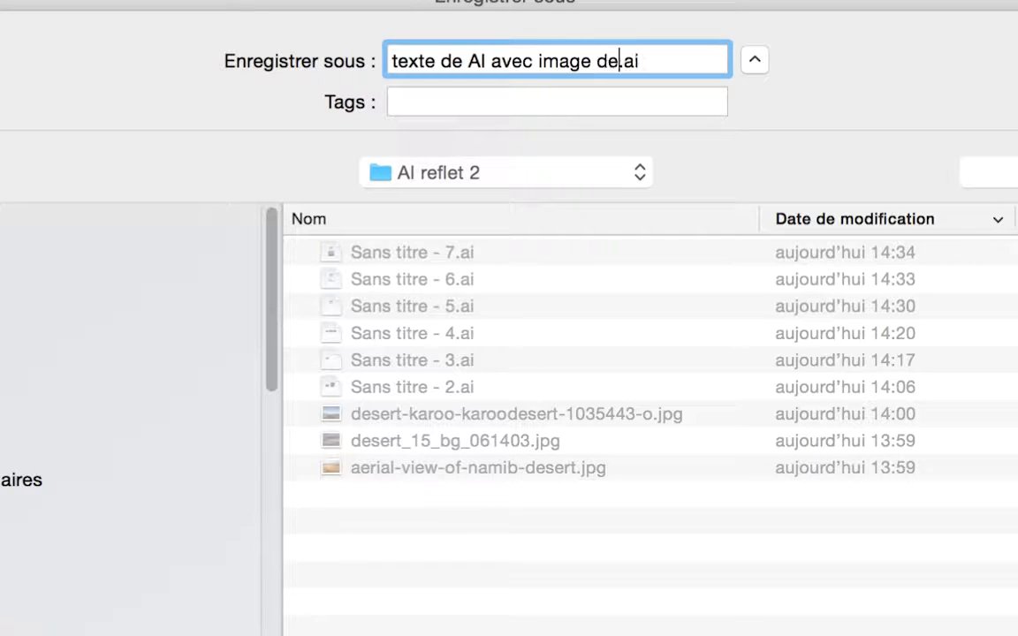
pyautogui.press('BackSpace')
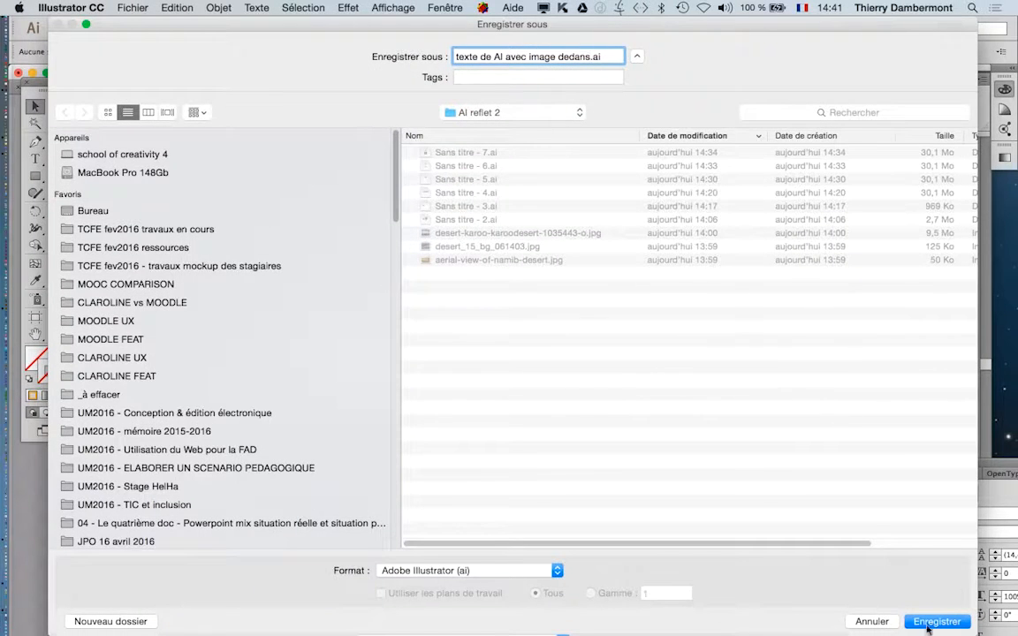
pyautogui.click(937, 621)
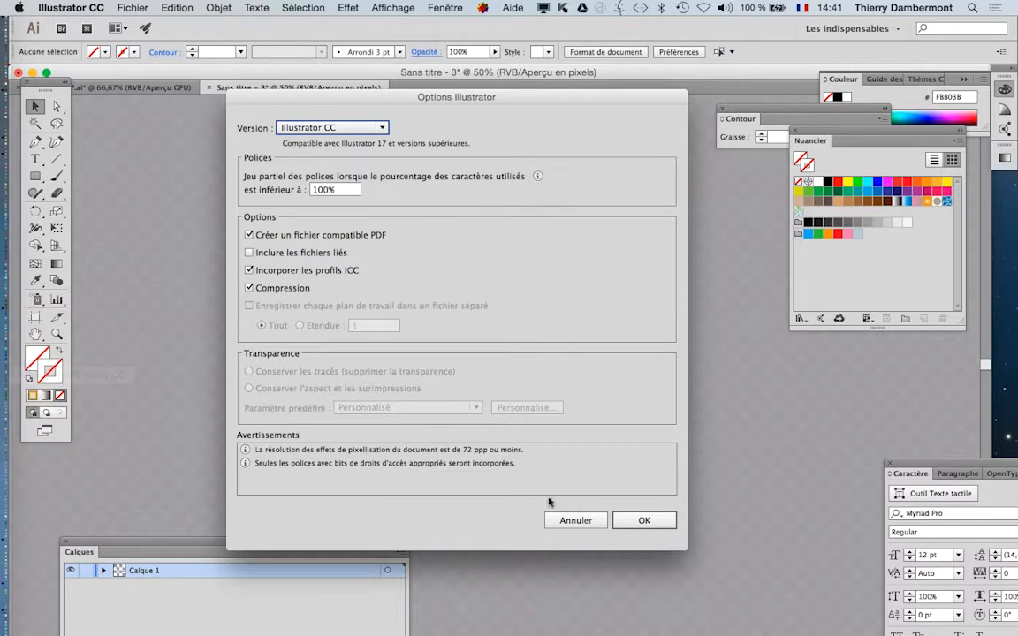
pyautogui.click(645, 521)
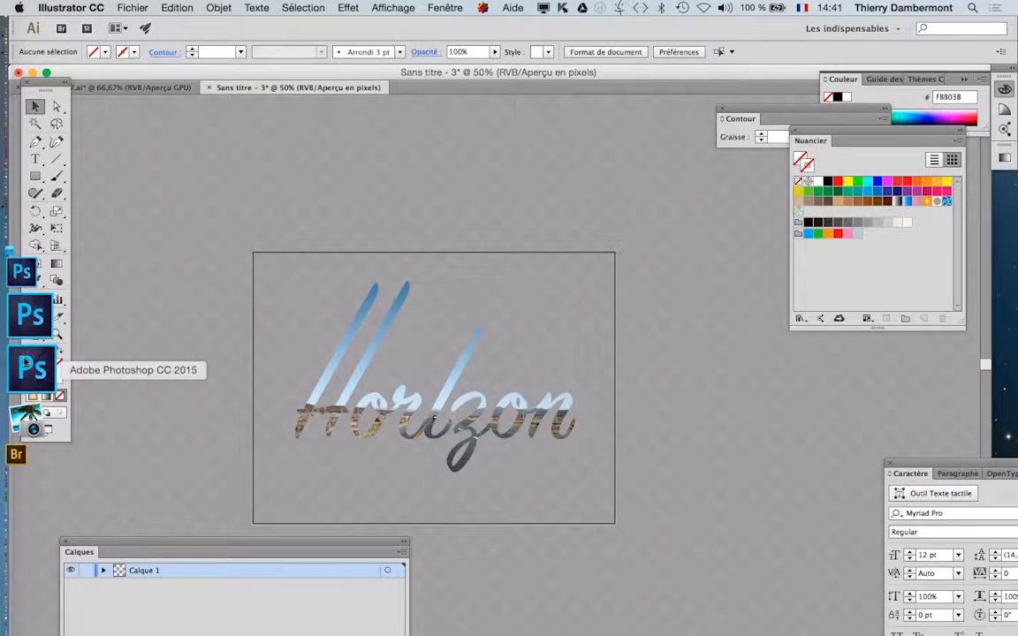
# - Switch to Photoshop and open texte de AI avec image dedans.ai from the AI reflet 2 folder at 3311 × 2263 pixels and 300 pixels/inch
pyautogui.click(25, 363)
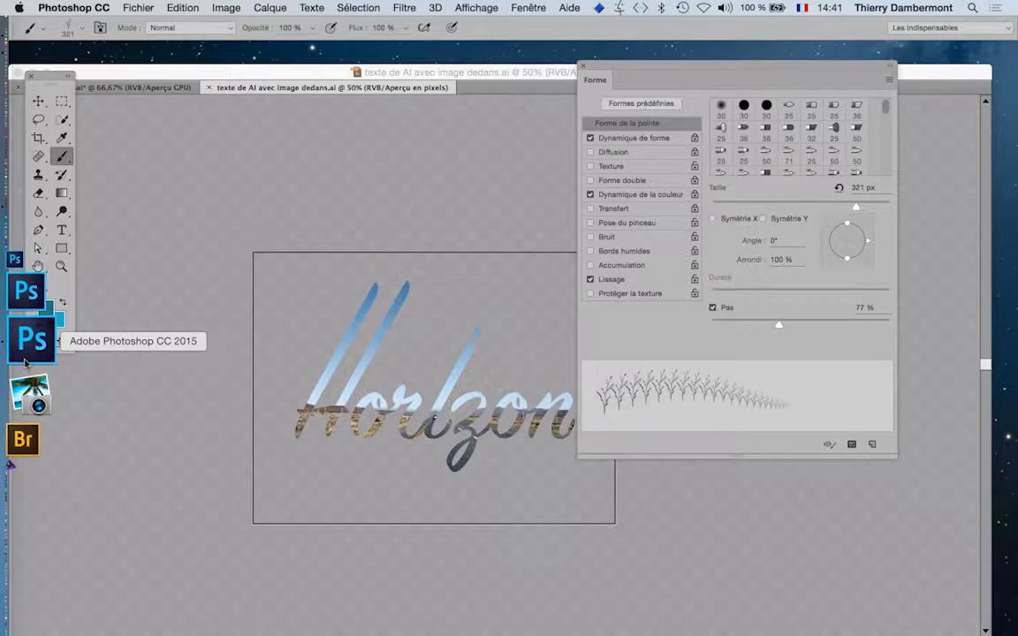
pyautogui.click(583, 67)
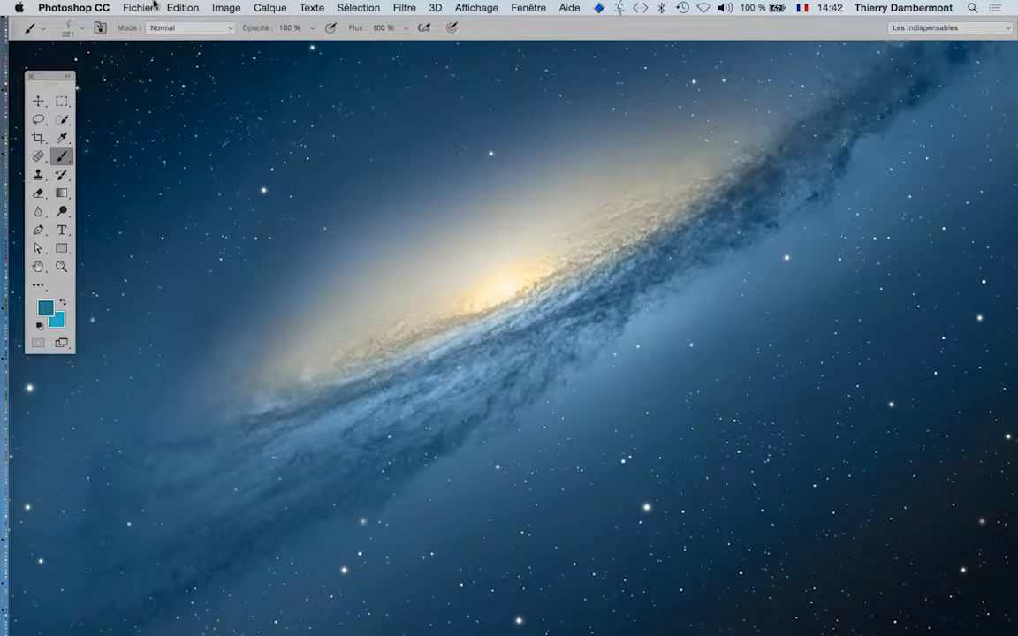
pyautogui.click(139, 8)
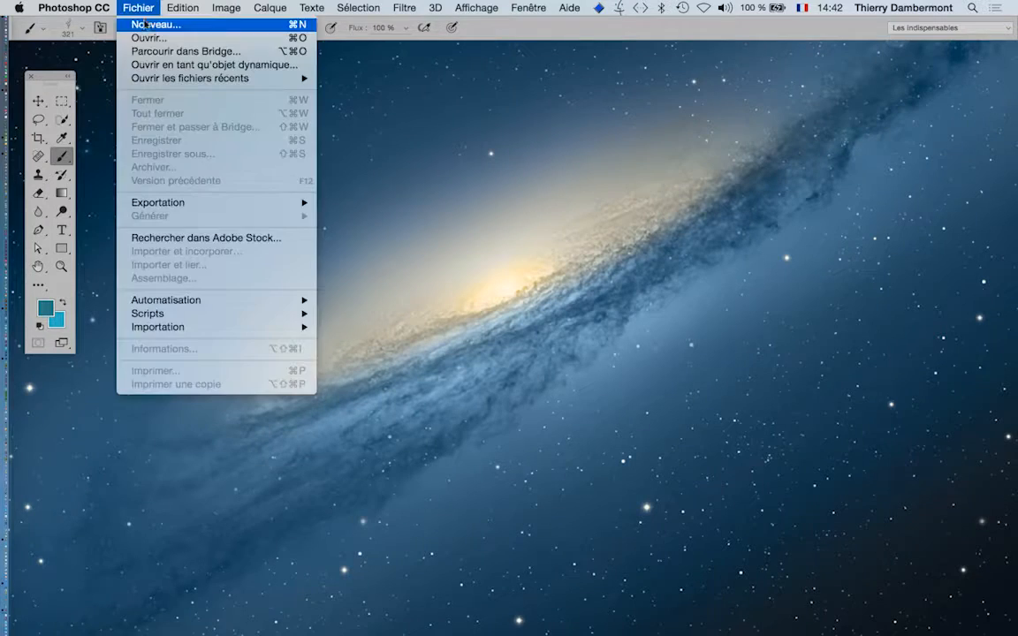
pyautogui.click(148, 38)
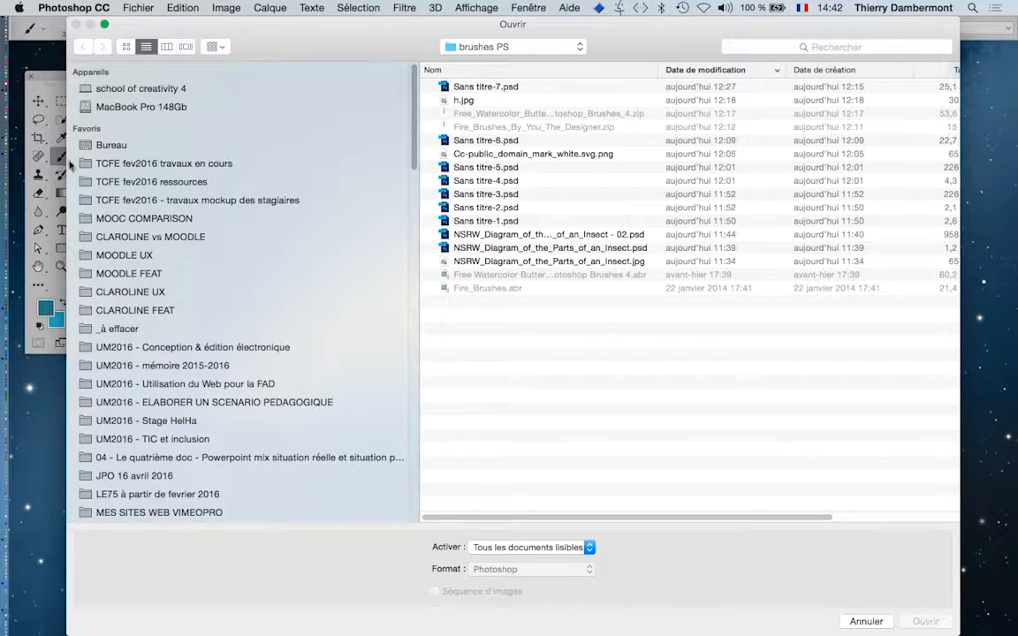
pyautogui.click(102, 162)
pyautogui.doubleClick(497, 88)
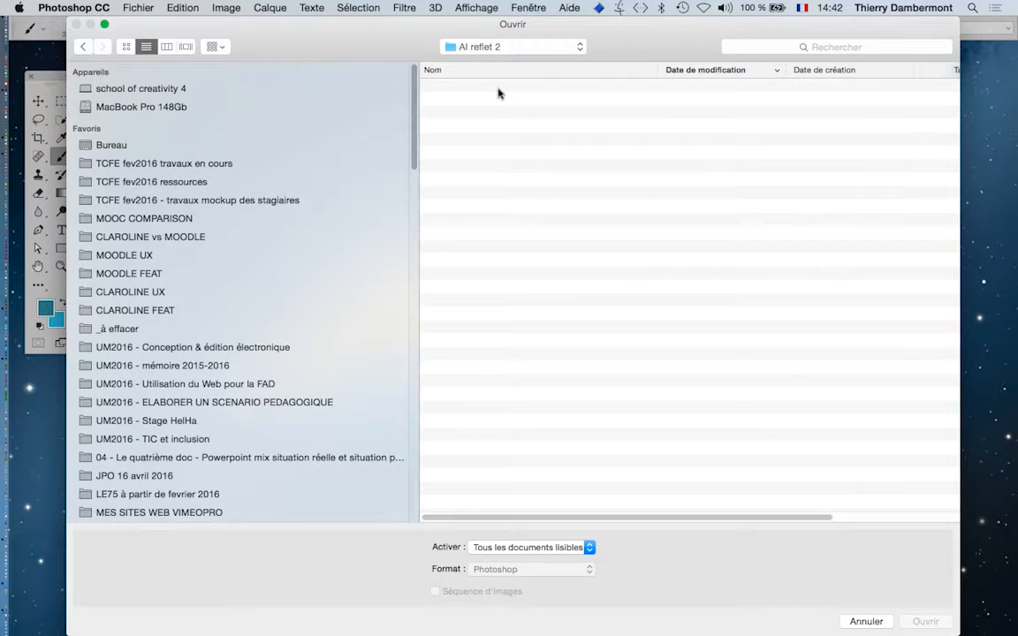
pyautogui.click(499, 89)
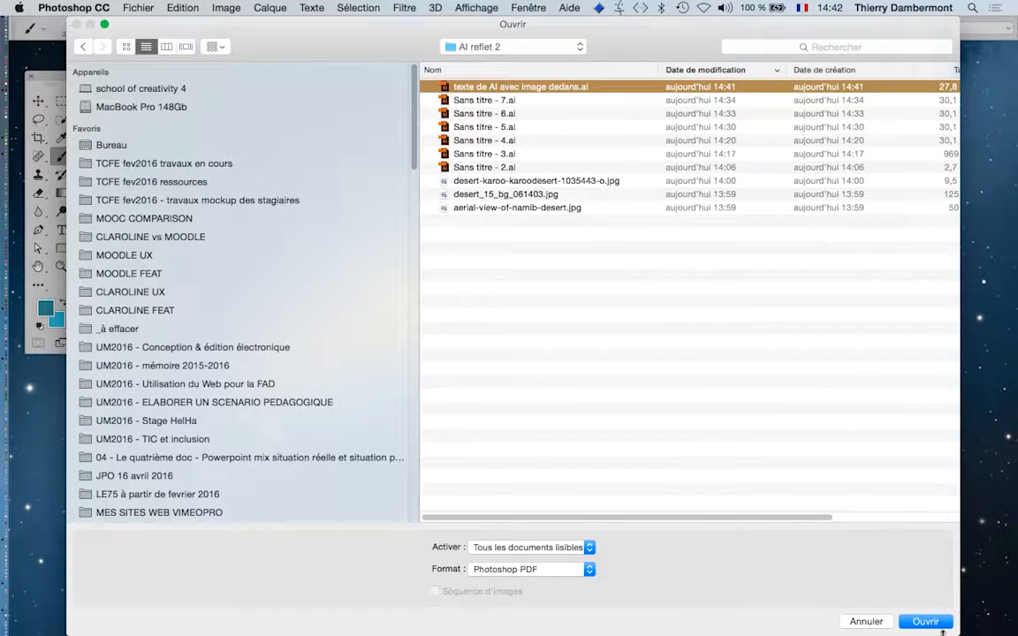
pyautogui.click(938, 624)
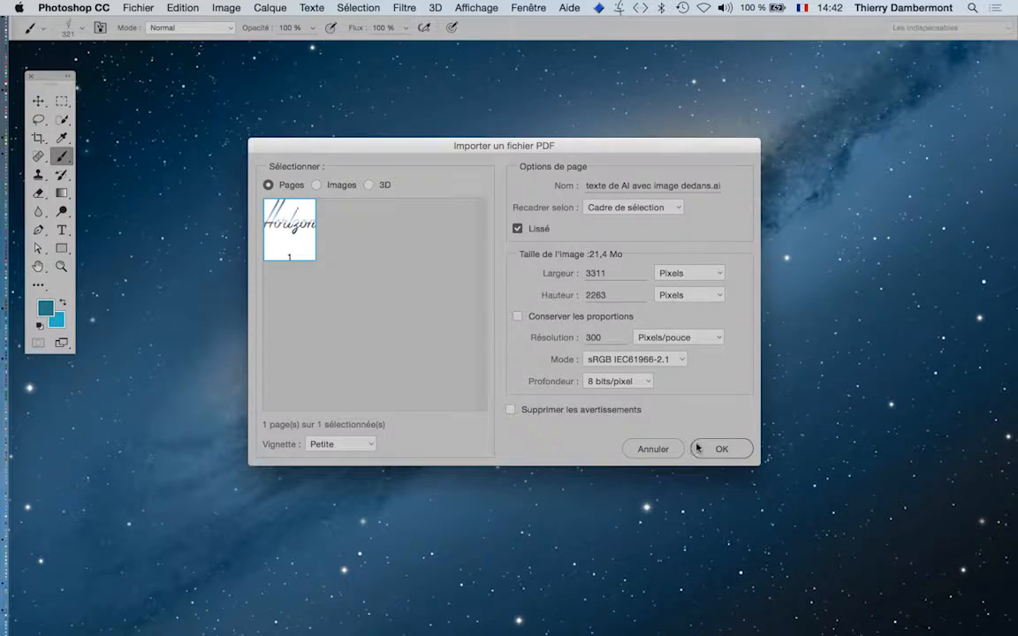
pyautogui.click(697, 449)
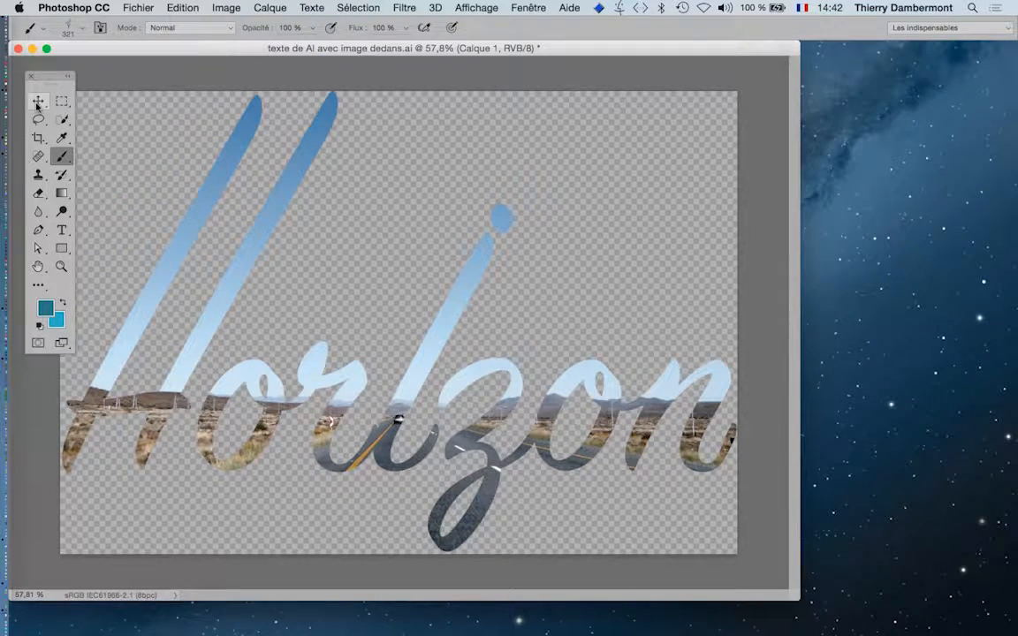
# - Choose the hard round brush preset in place of the plant-shaped brush tip
pyautogui.click(79, 27)
pyautogui.scroll(10, 116, 159)
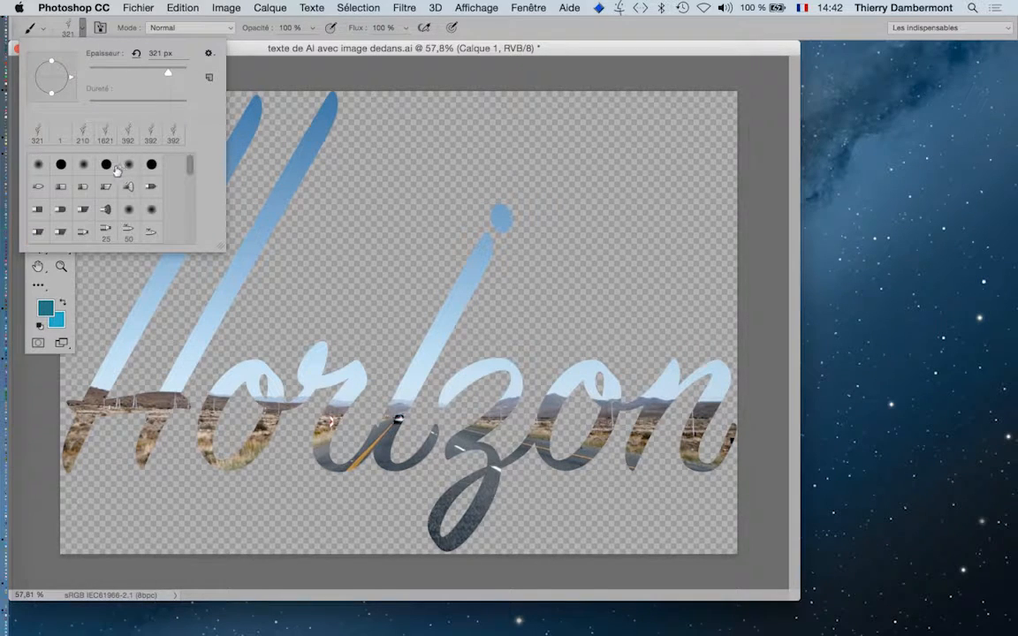
pyautogui.click(61, 165)
pyautogui.click(319, 52)
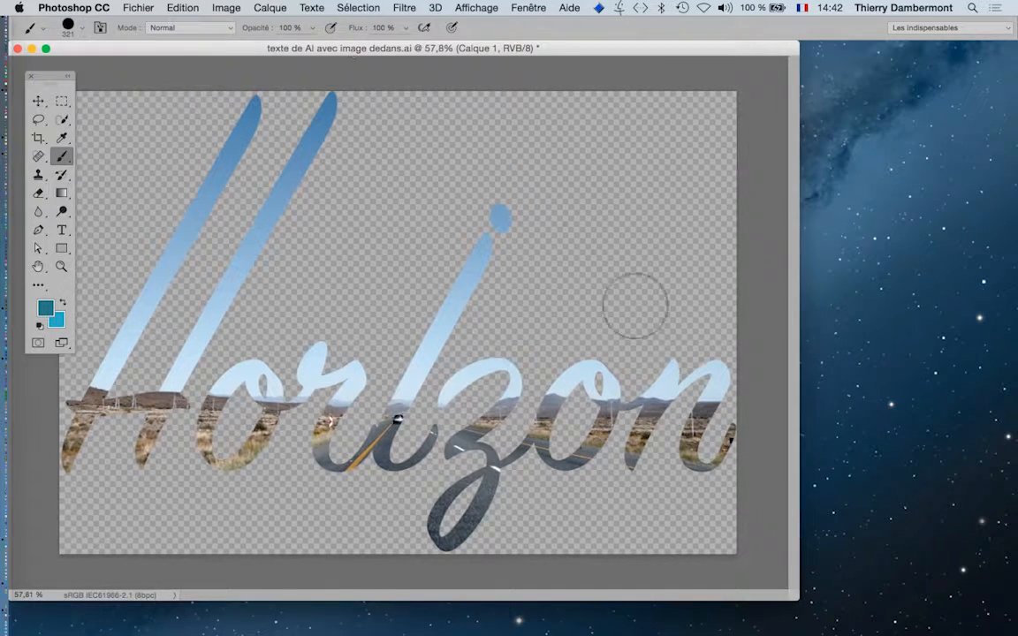
# - Examine the edges of the opened Horizon lettering at high magnification to judge whether they are pixelated
pyautogui.scroll(2, 453, 363)
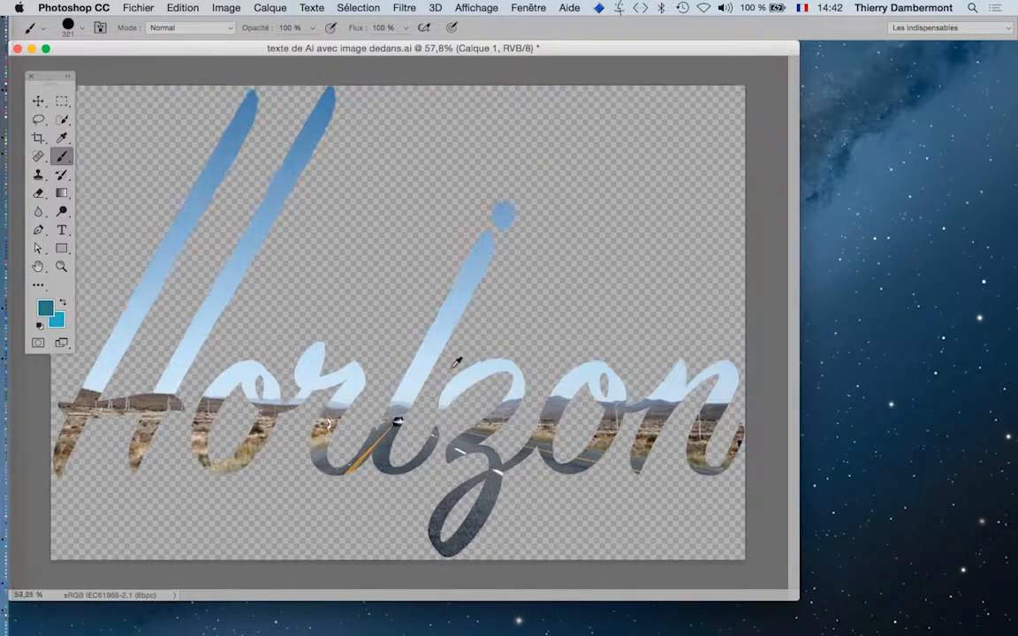
pyautogui.scroll(10, 452, 362)
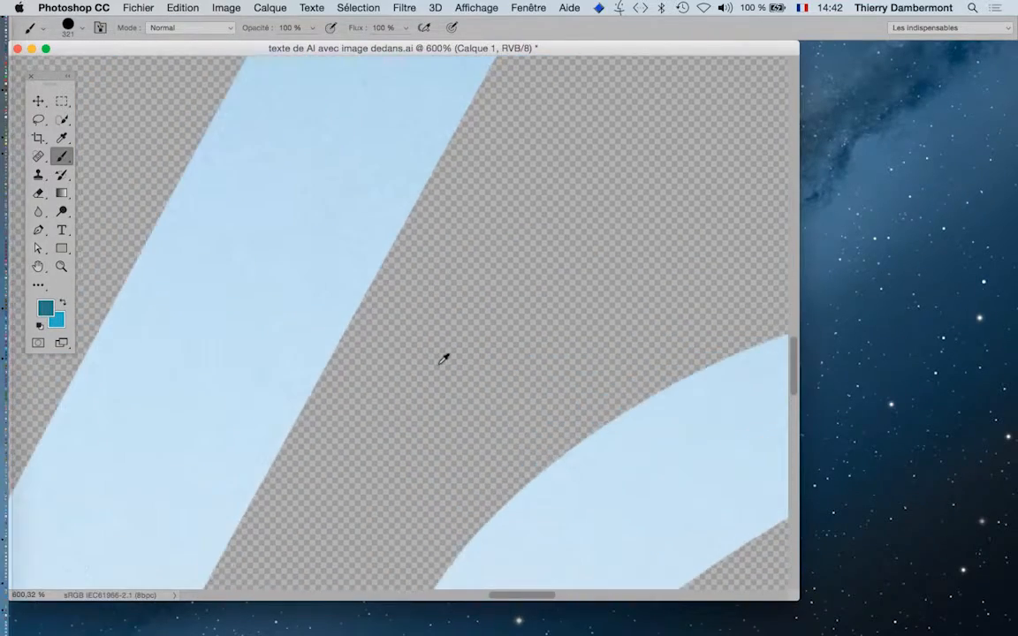
pyautogui.scroll(-8, 444, 363)
pyautogui.scroll(12, 438, 377)
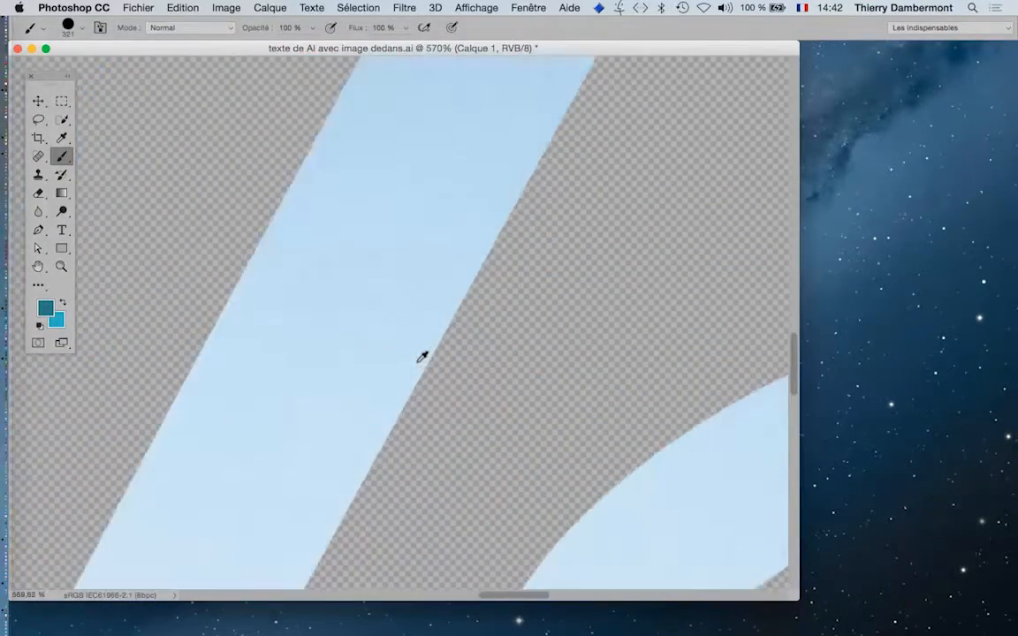
pyautogui.scroll(-12, 484, 350)
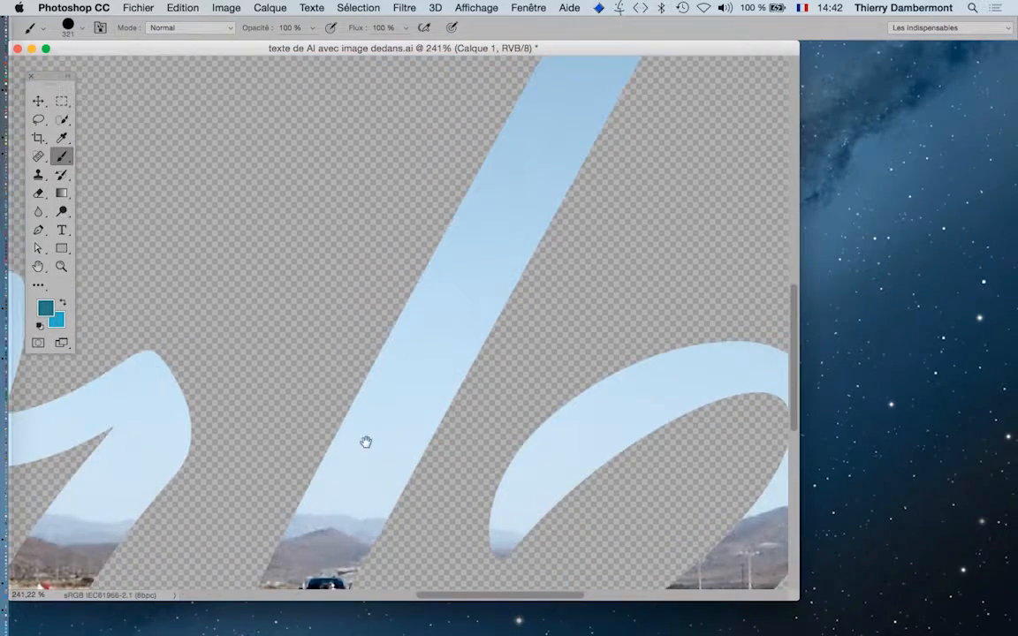
pyautogui.scroll(-6, 729, 298)
pyautogui.scroll(-2, 728, 416)
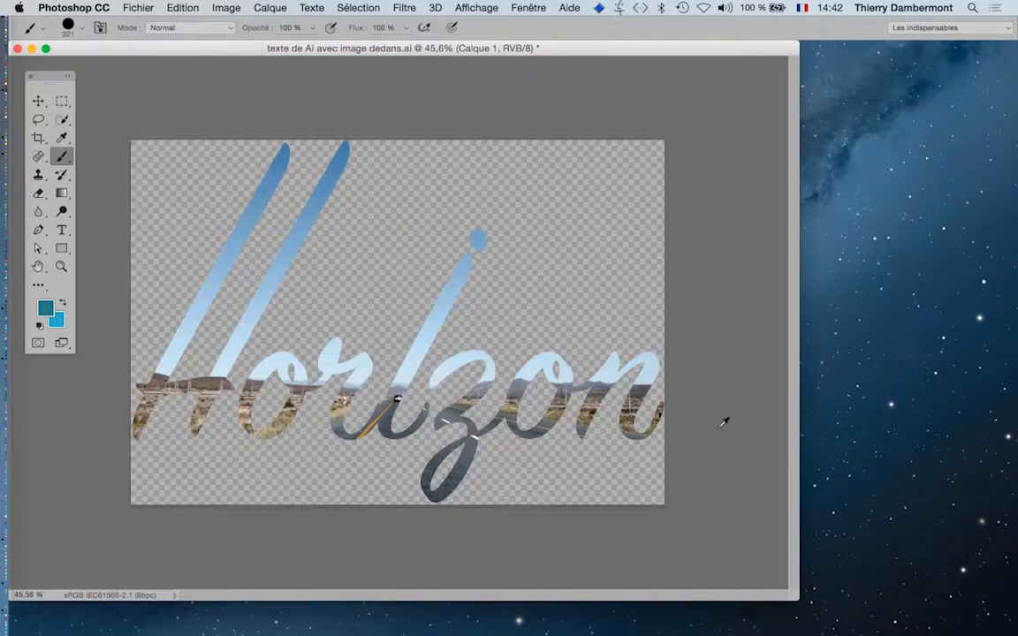
# - Delete the rasterized Horizon lettering so that the document's layer is empty
pyautogui.press('super+d')
pyautogui.press('Delete')
pyautogui.press('super+d')
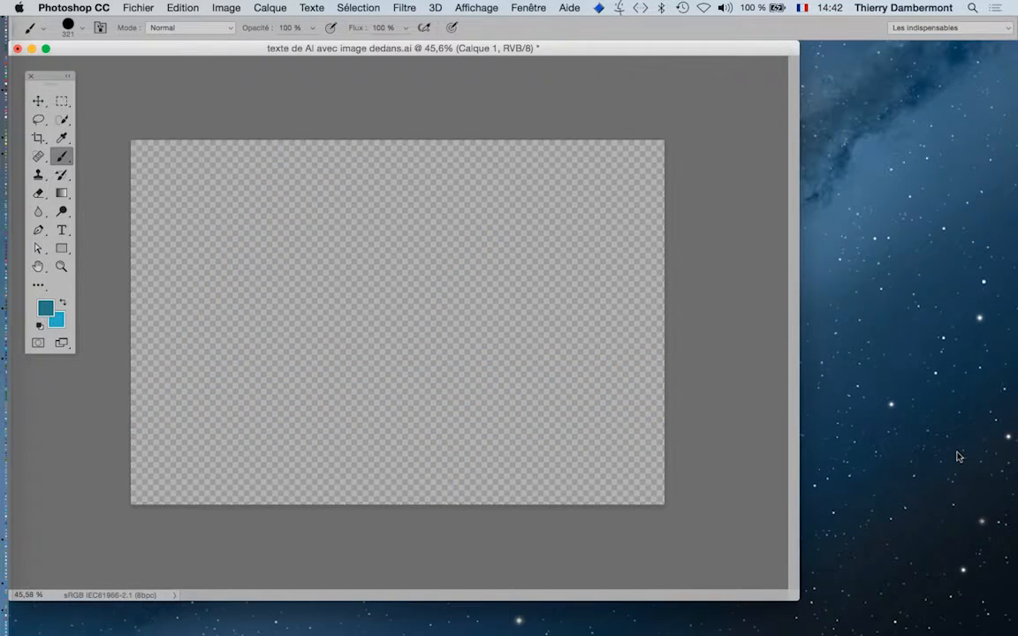
# - Place texte de AI avec image dedans.ai as an embedded object in the empty document, keeping its proposed size and position
pyautogui.click(138, 7)
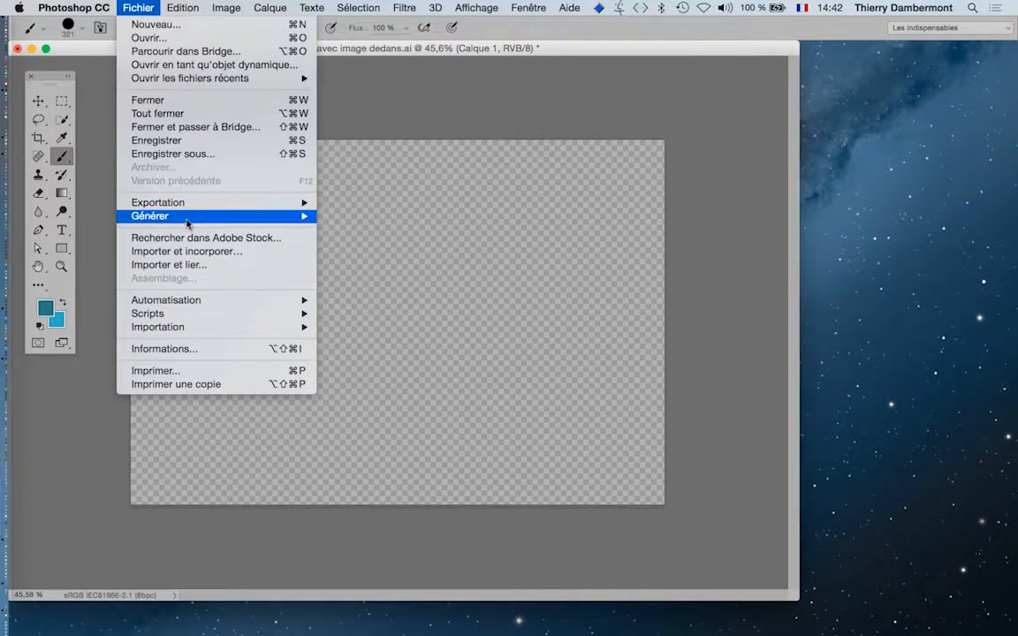
pyautogui.click(194, 254)
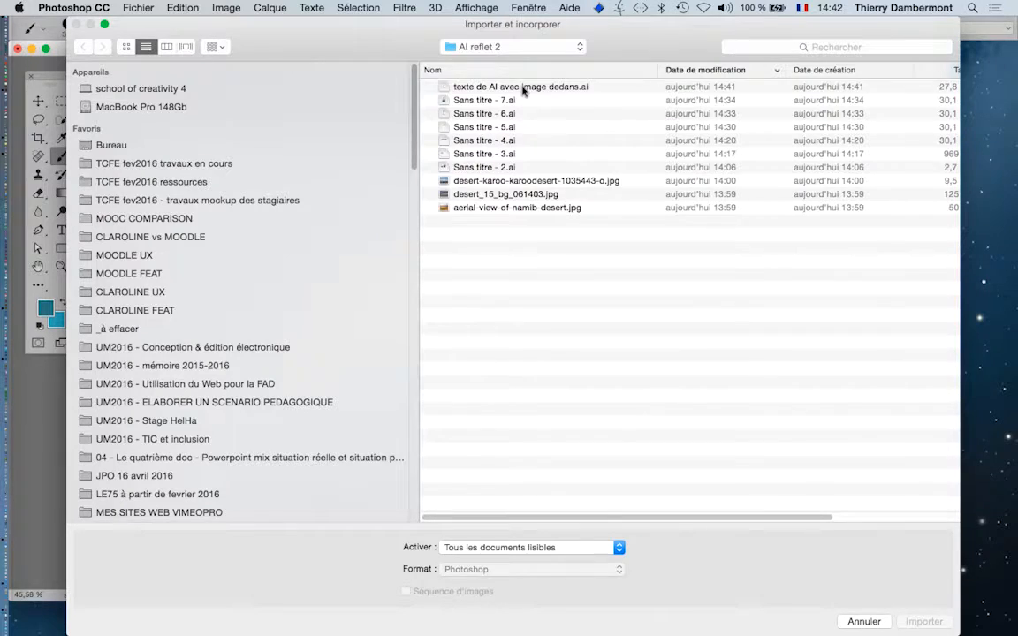
pyautogui.click(522, 88)
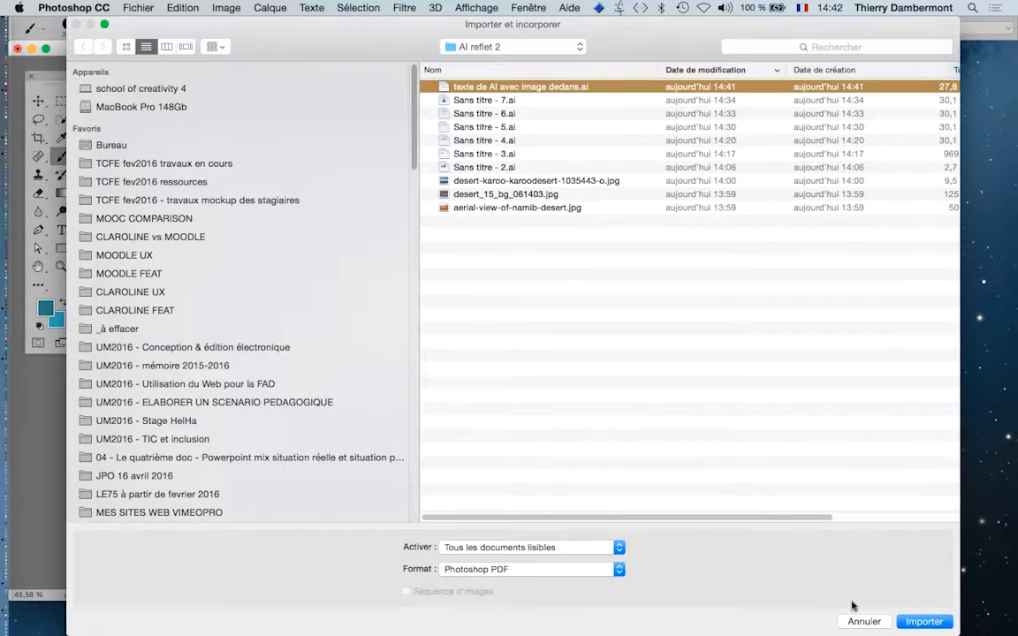
pyautogui.click(923, 622)
pyautogui.click(692, 440)
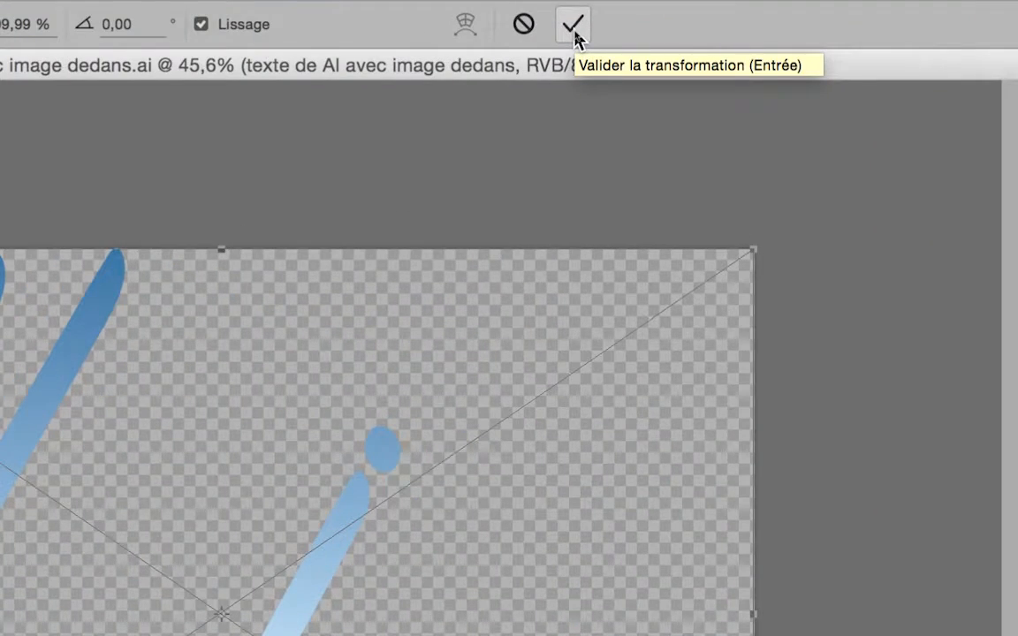
pyautogui.click(573, 26)
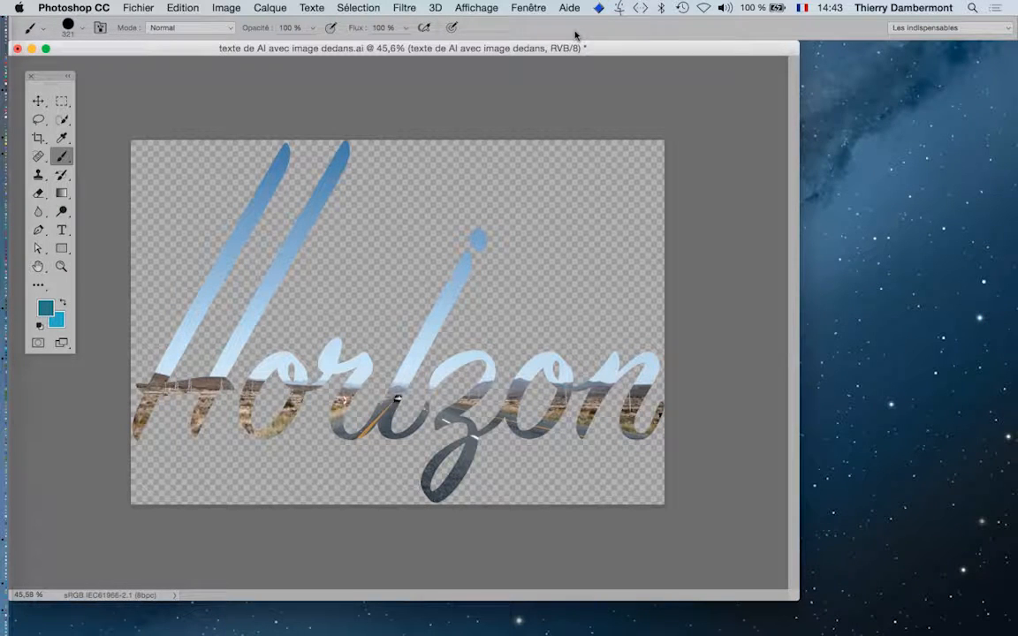
# - Display the Couleur and Calques panels beside the document and separate Calques into its own floating panel over the canvas
pyautogui.click(528, 7)
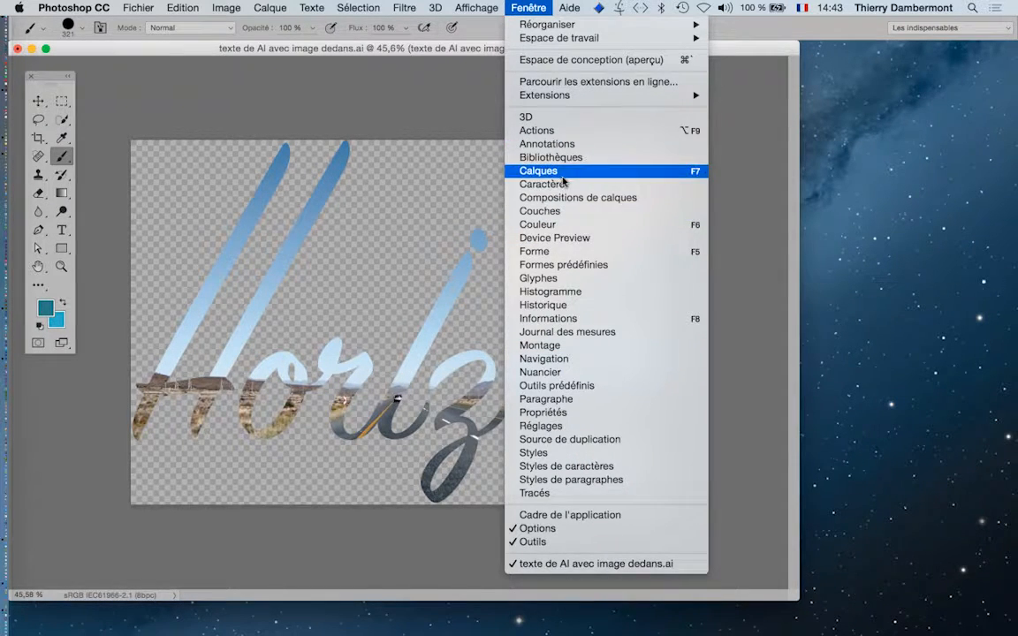
pyautogui.click(537, 224)
pyautogui.moveTo(642, 430); pyautogui.dragTo(863, 116)
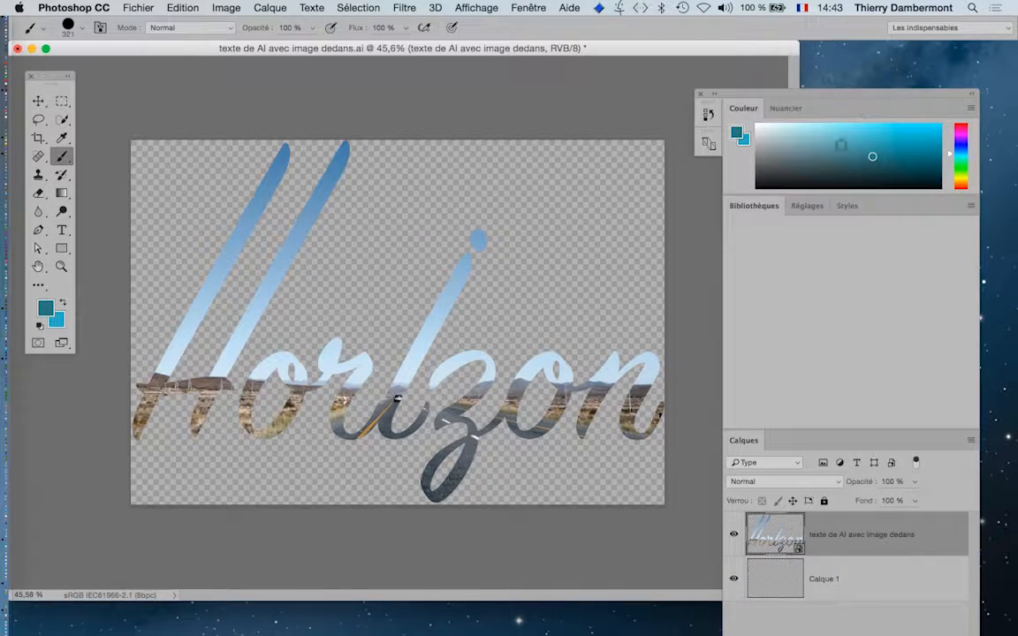
pyautogui.moveTo(744, 440); pyautogui.dragTo(482, 247)
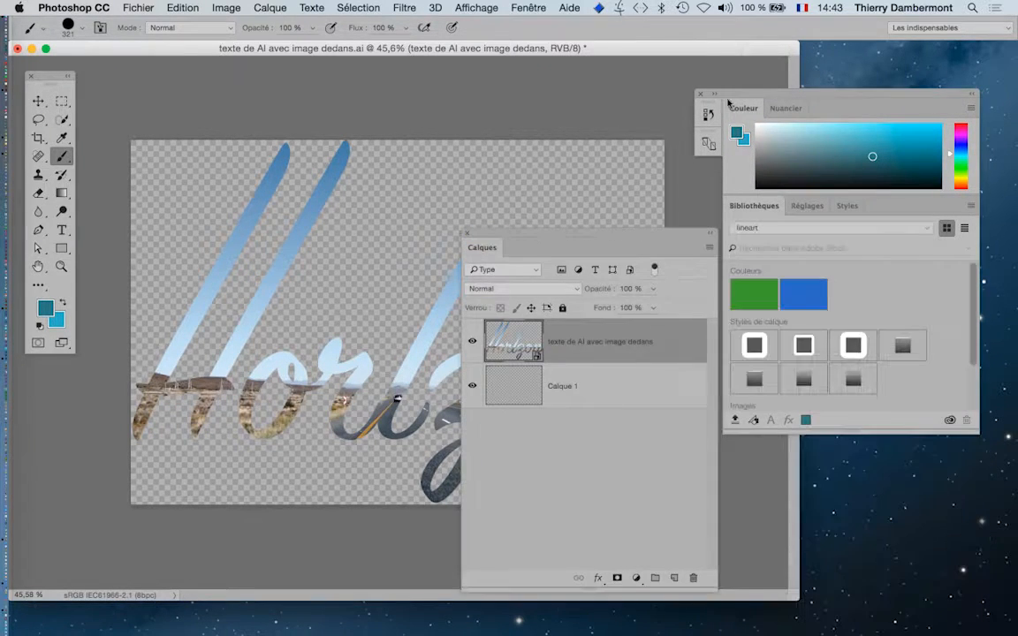
# - Close the Couleur and Bibliothèques panels and show the document in full-screen mode with the Calques panel beside the lettering
pyautogui.click(703, 96)
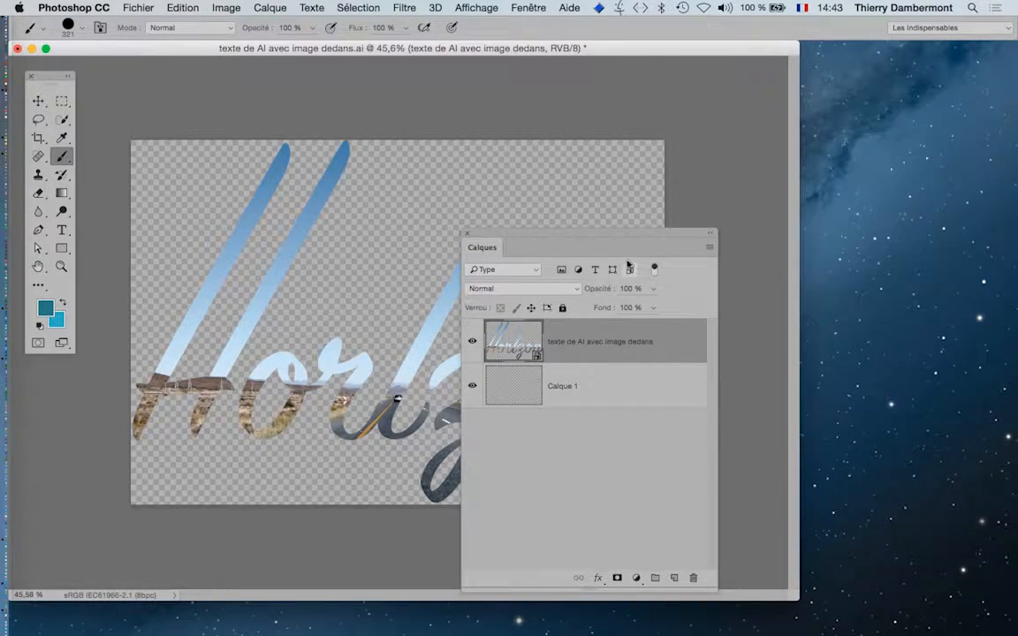
pyautogui.moveTo(629, 235); pyautogui.dragTo(873, 118)
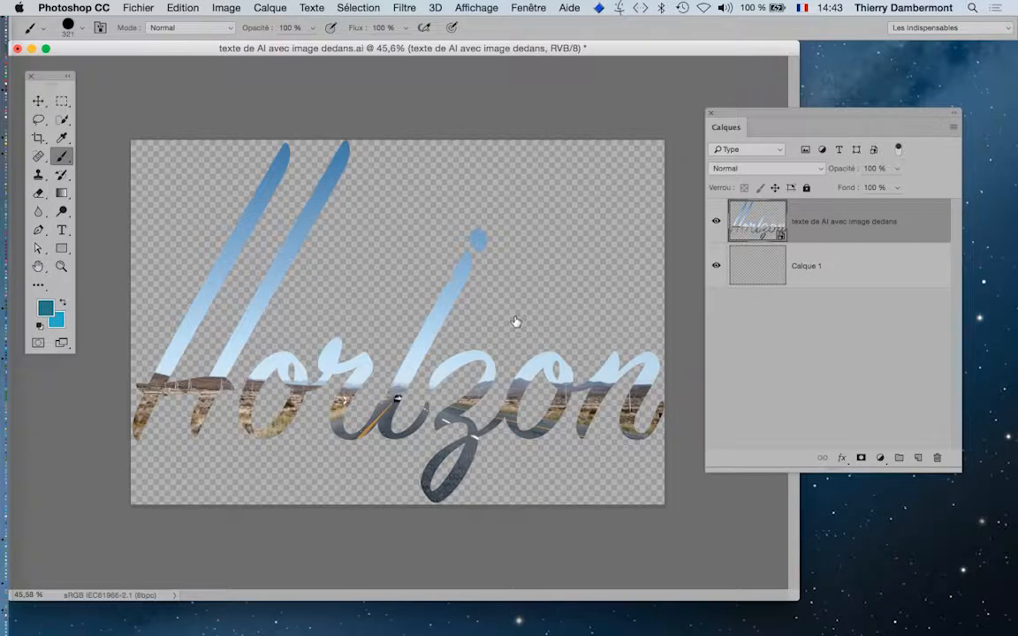
pyautogui.press('f')
pyautogui.moveTo(519, 352); pyautogui.dragTo(408, 328)
pyautogui.scroll(-1, 409, 328)
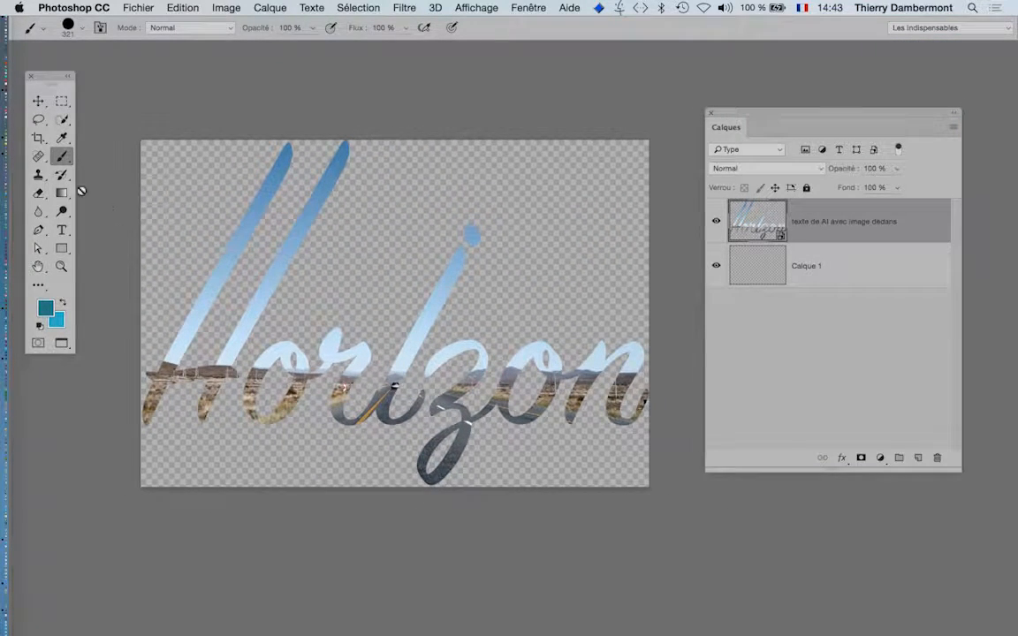
# - Enlarge the canvas with the Crop tool to leave a margin around the Horizon lettering, keeping the Calques panel clear of it
pyautogui.click(38, 138)
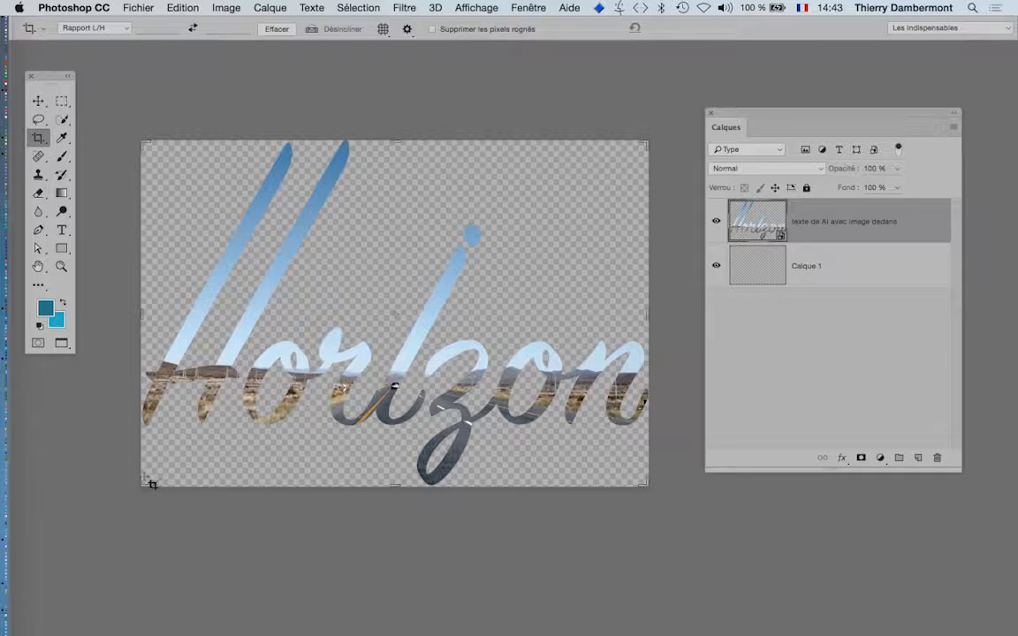
pyautogui.moveTo(139, 481); pyautogui.dragTo(98, 550)
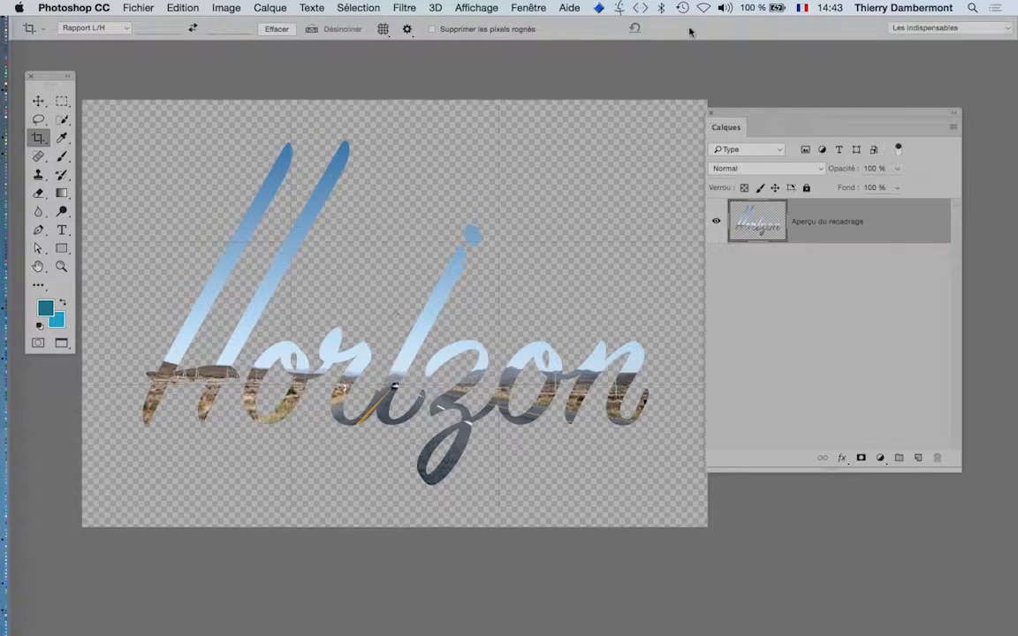
pyautogui.click(682, 27)
pyautogui.moveTo(733, 113); pyautogui.dragTo(815, 97)
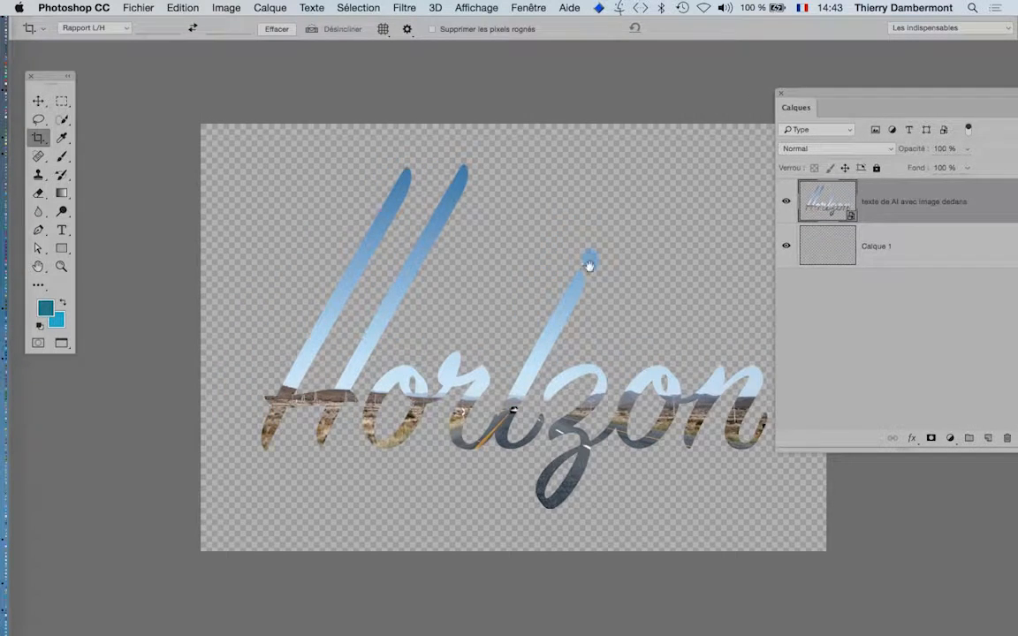
pyautogui.moveTo(590, 268); pyautogui.dragTo(474, 210)
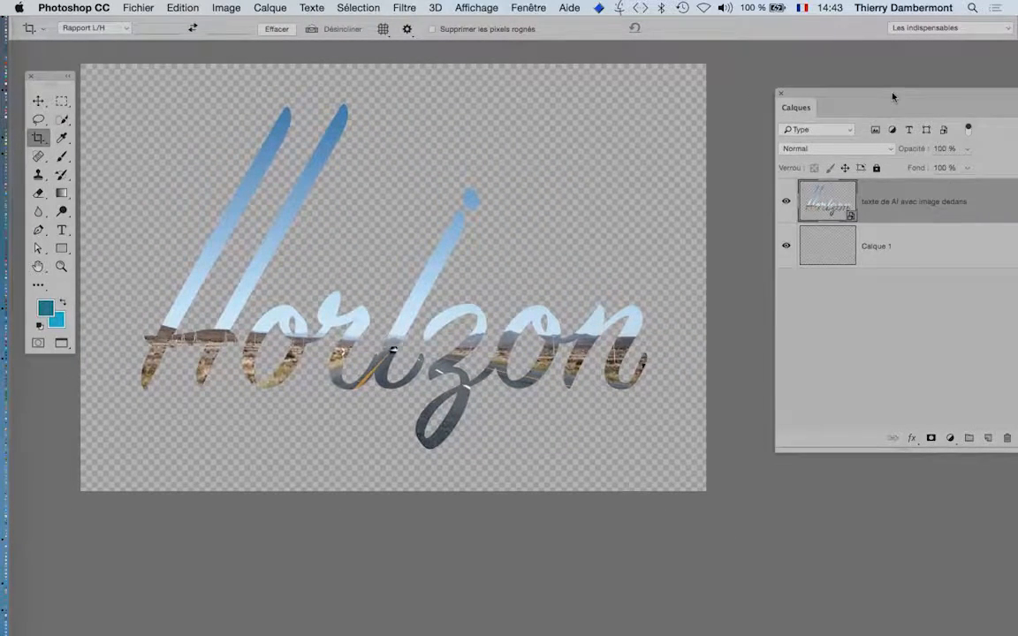
pyautogui.moveTo(892, 96); pyautogui.dragTo(842, 72)
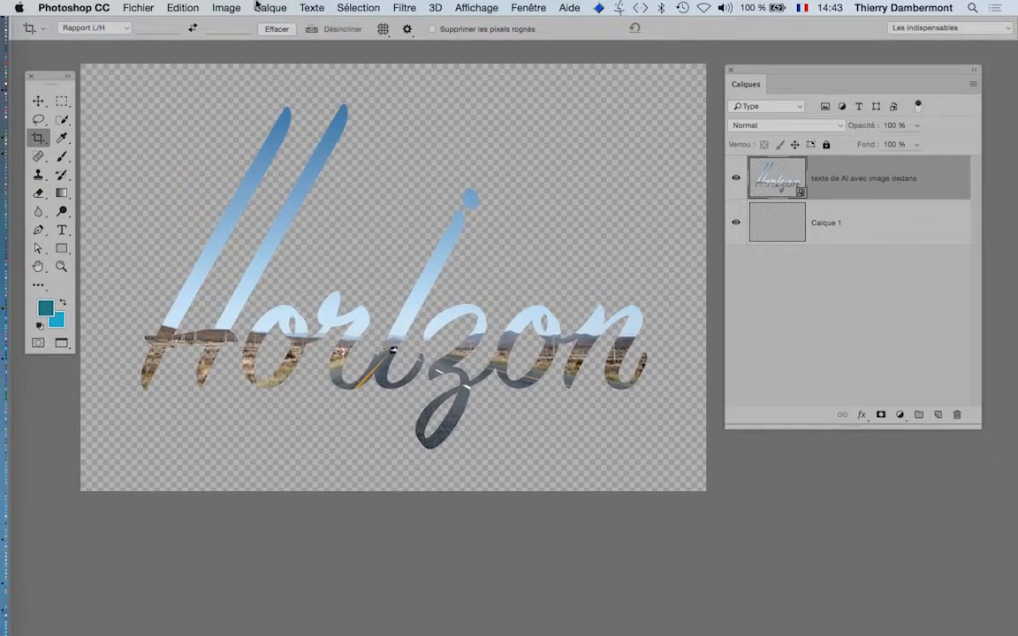
# - Add a Biseautage & estampage effect to the embedded lettering layer, lit at an angle of 143° and an elevation of 37°
pyautogui.click(259, 7)
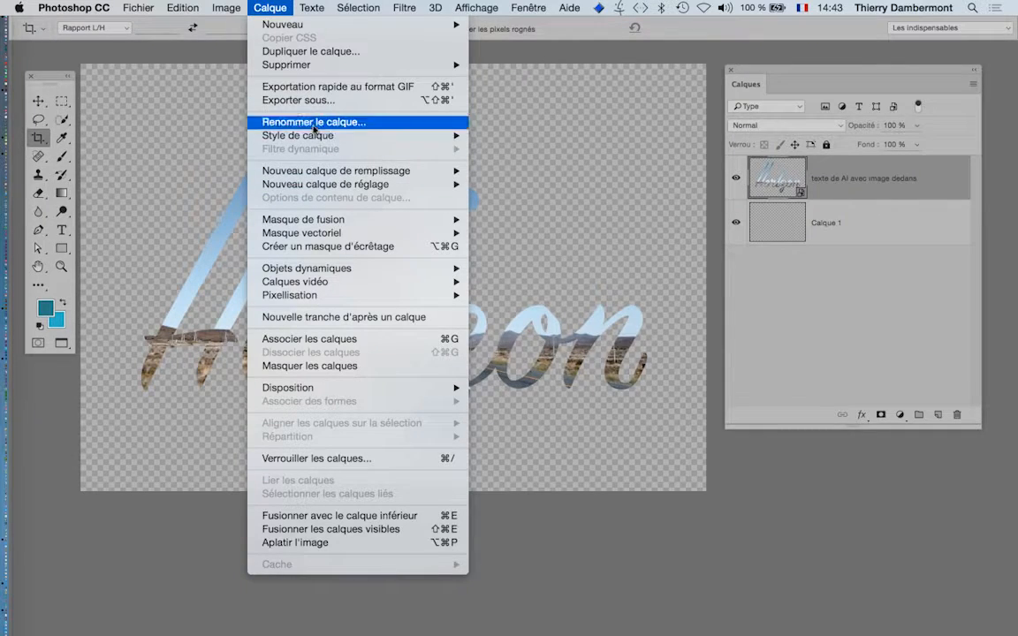
pyautogui.moveTo(325, 136)
pyautogui.click(491, 158)
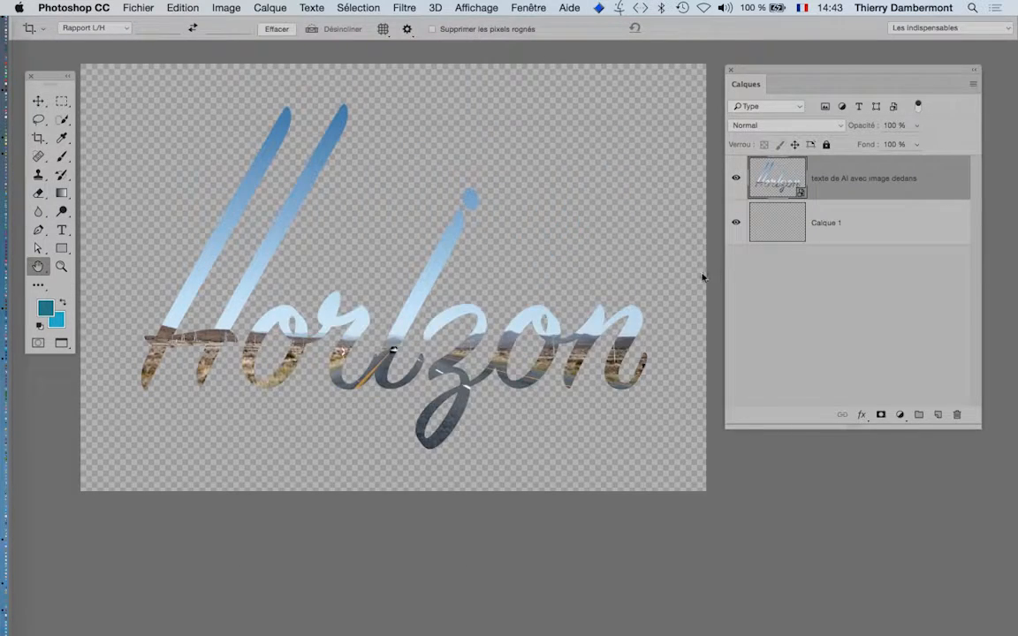
pyautogui.moveTo(482, 141); pyautogui.dragTo(723, 149)
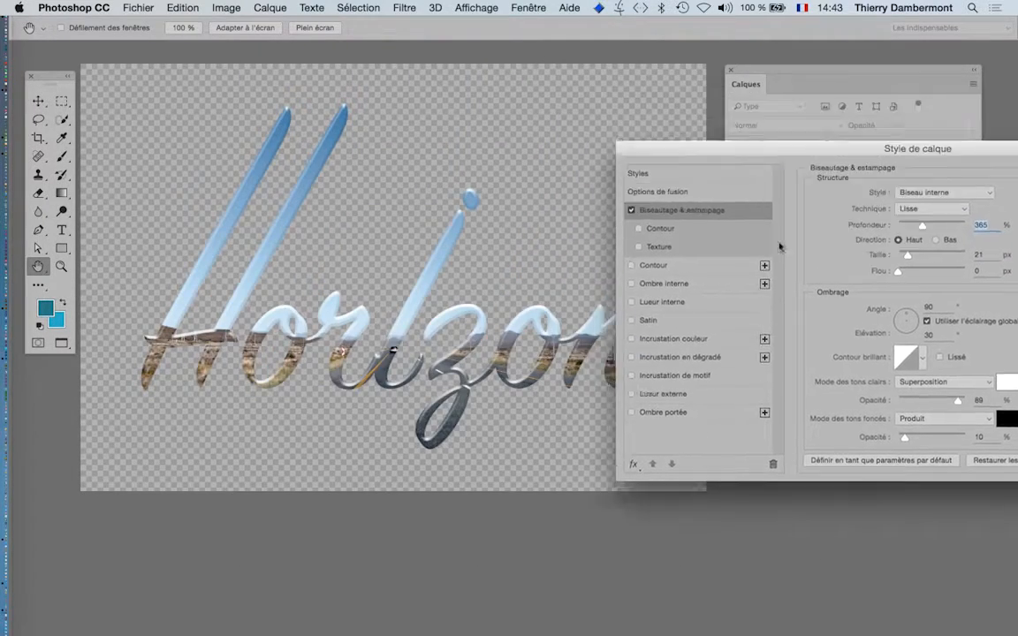
pyautogui.moveTo(779, 246); pyautogui.dragTo(798, 99)
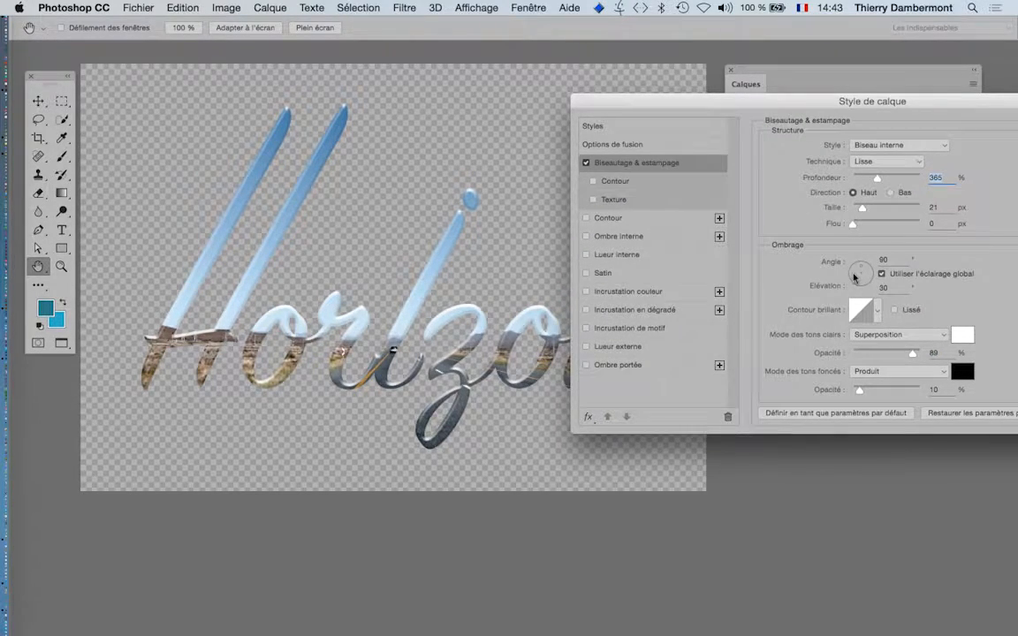
pyautogui.moveTo(853, 277); pyautogui.dragTo(856, 274)
# - Reshape the bevel's gloss contour into a custom curve with a high peak and a dip, and light it at -90° with 21° elevation
pyautogui.click(860, 310)
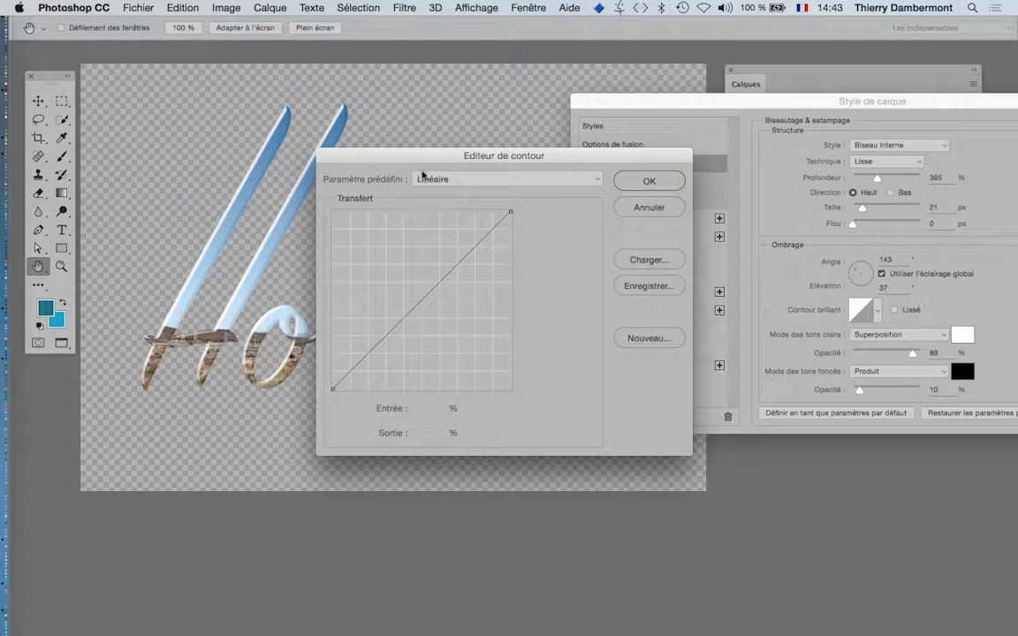
pyautogui.moveTo(380, 154); pyautogui.dragTo(804, 244)
pyautogui.moveTo(818, 420); pyautogui.dragTo(814, 444)
pyautogui.click(845, 403)
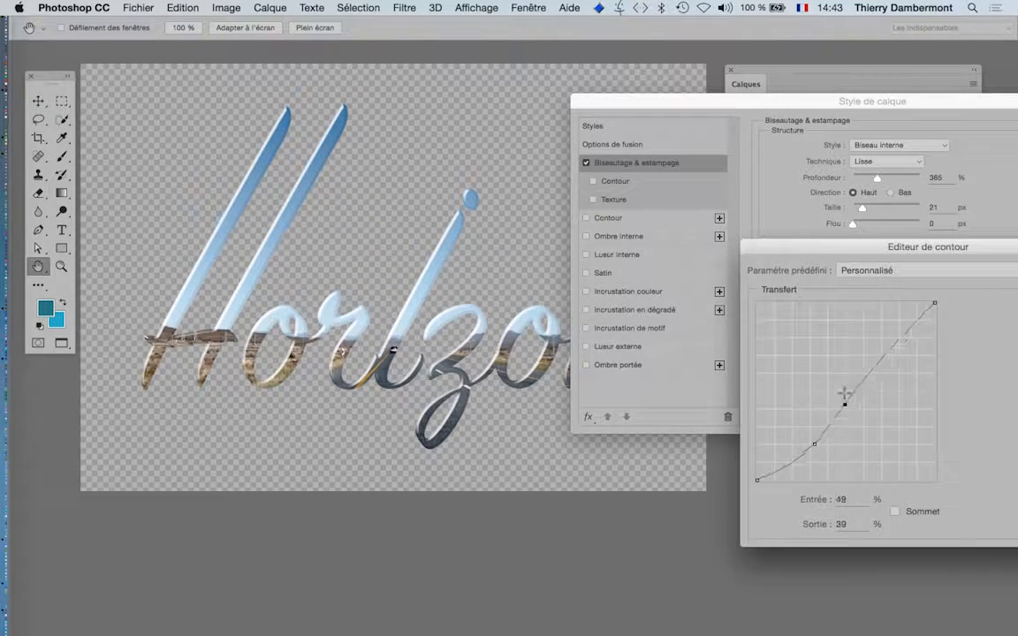
pyautogui.moveTo(845, 398)
pyautogui.mouseDown()
pyautogui.moveTo(839, 355)
pyautogui.moveTo(861, 320)
pyautogui.moveTo(869, 412)
pyautogui.mouseUp()
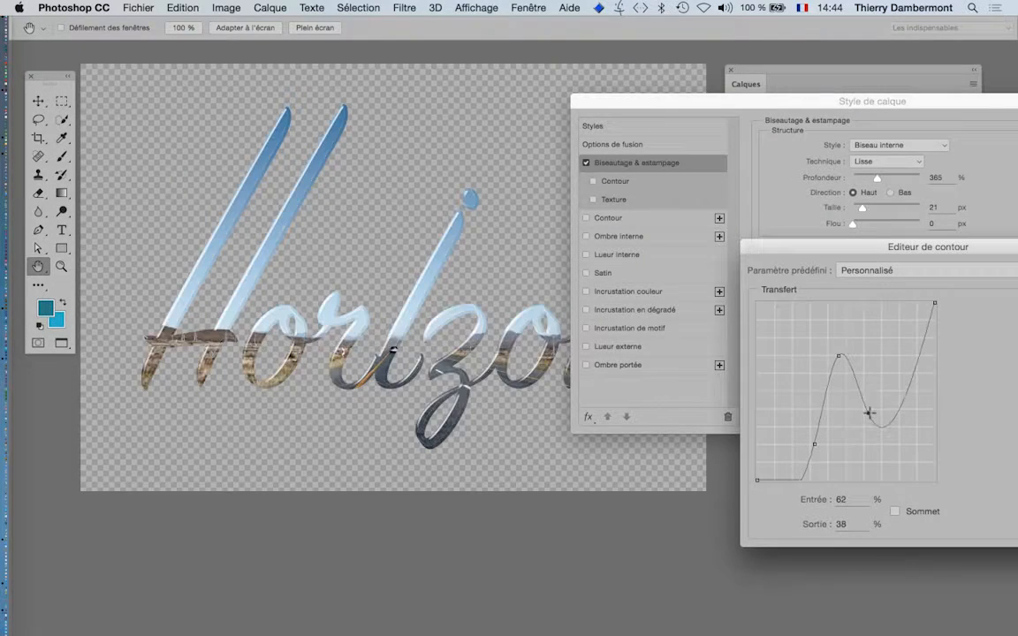
pyautogui.moveTo(906, 378)
pyautogui.mouseDown()
pyautogui.moveTo(902, 357)
pyautogui.moveTo(907, 398)
pyautogui.mouseUp()
pyautogui.moveTo(841, 360); pyautogui.dragTo(833, 329)
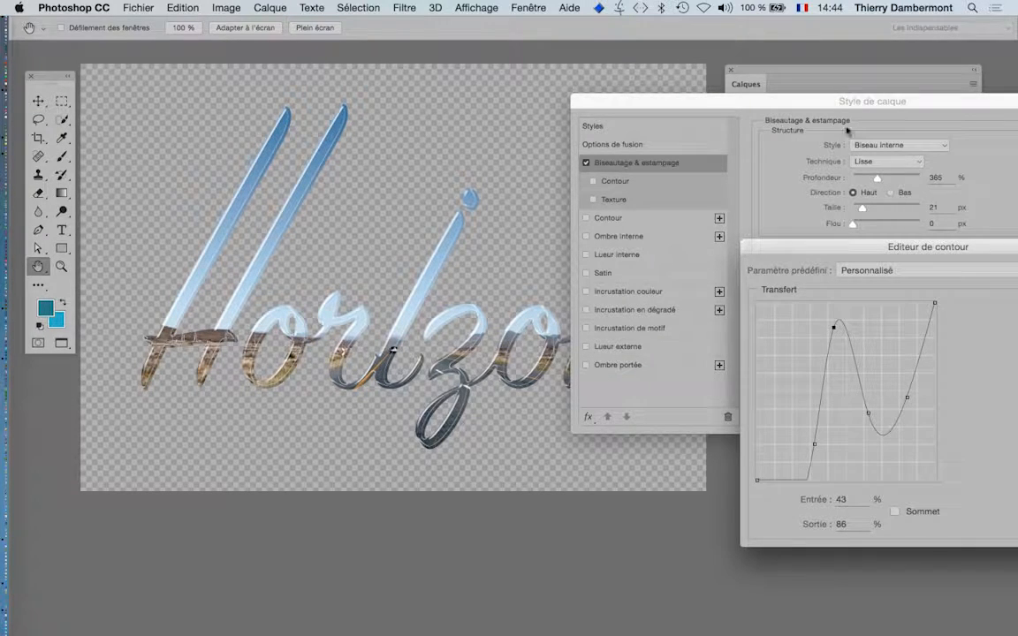
pyautogui.moveTo(835, 247); pyautogui.dragTo(549, 234)
pyautogui.click(777, 266)
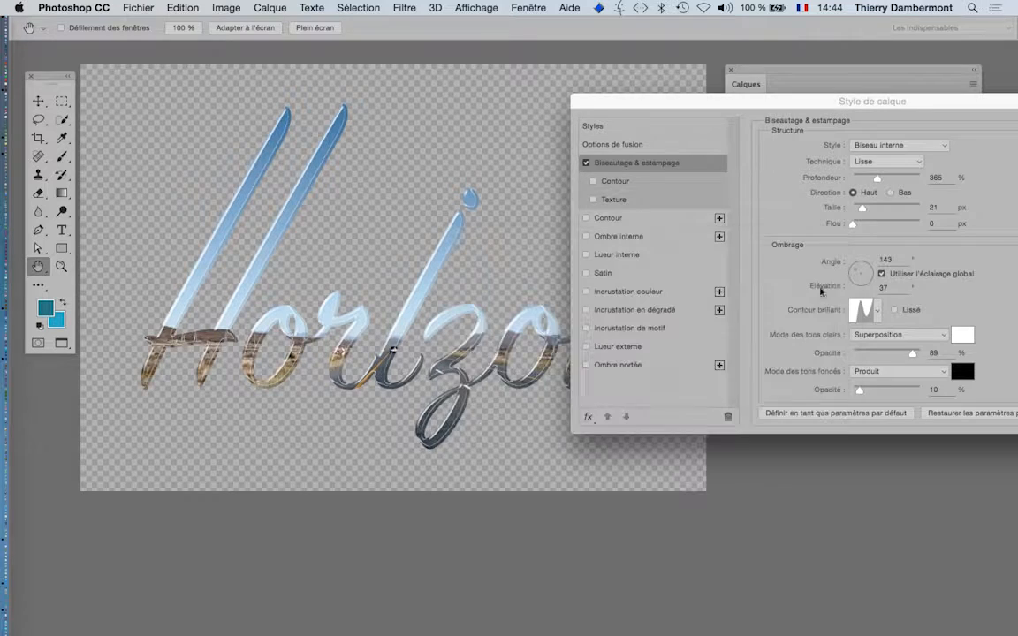
pyautogui.moveTo(856, 269); pyautogui.dragTo(861, 286)
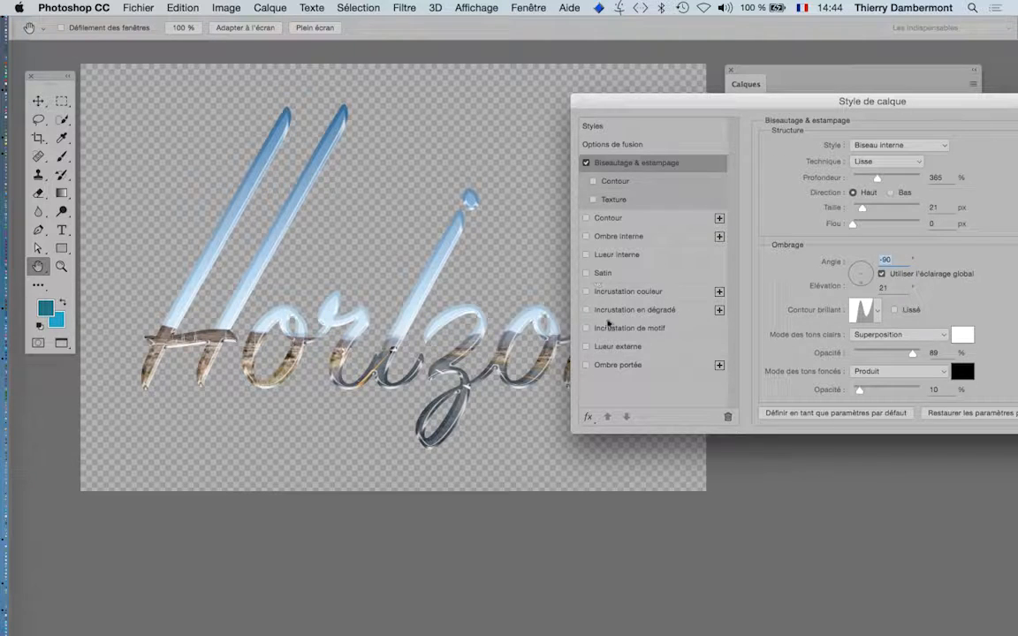
# - Add an Ombre portée to the lettering with a distance of 26 px, an angle of 141° and a size of 21 px
pyautogui.click(631, 365)
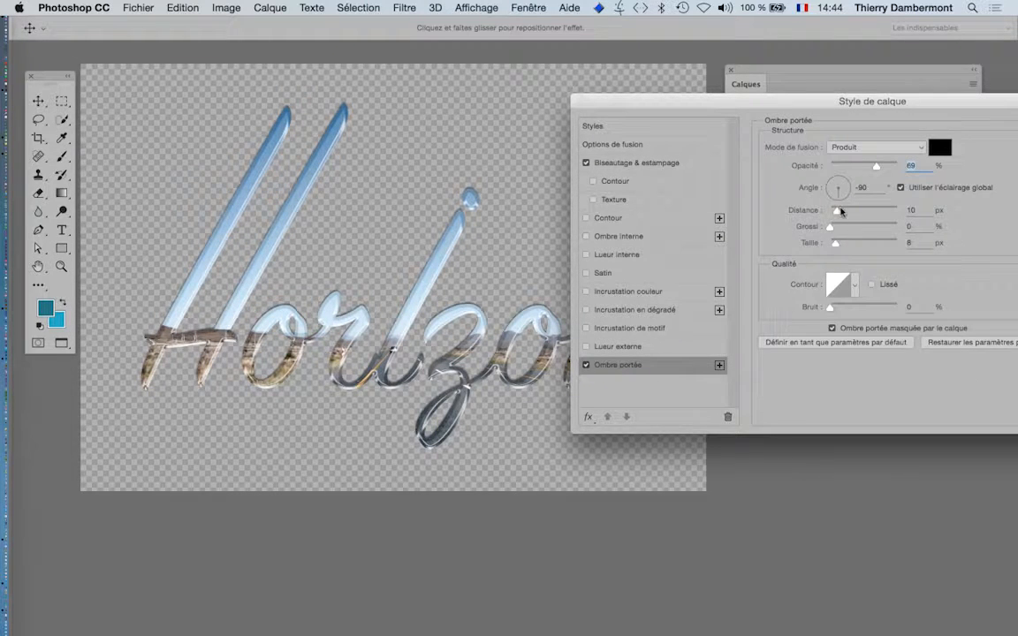
pyautogui.moveTo(844, 212); pyautogui.dragTo(842, 219)
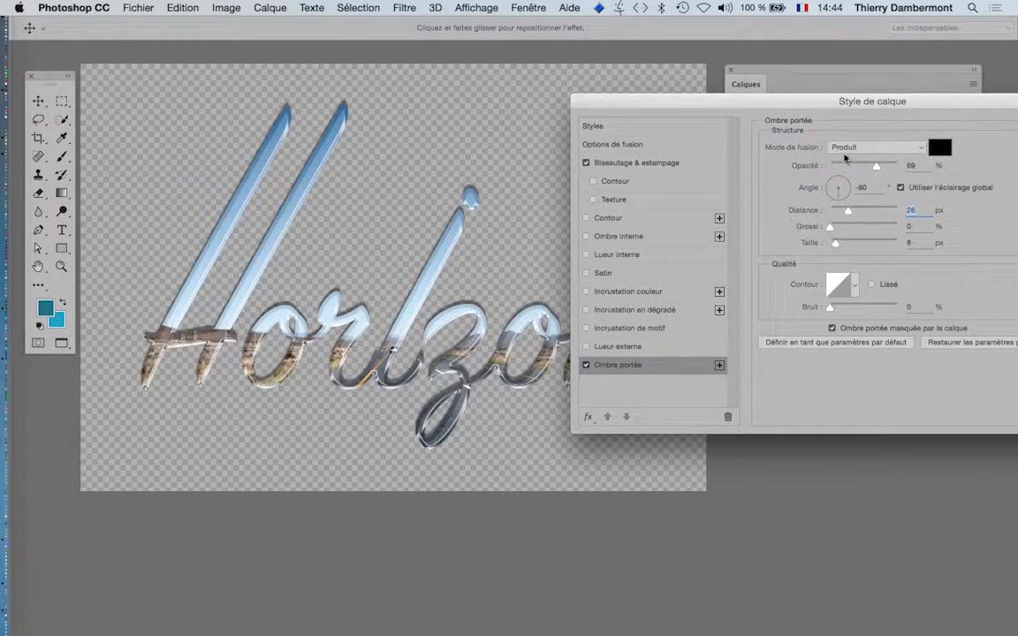
pyautogui.click(831, 183)
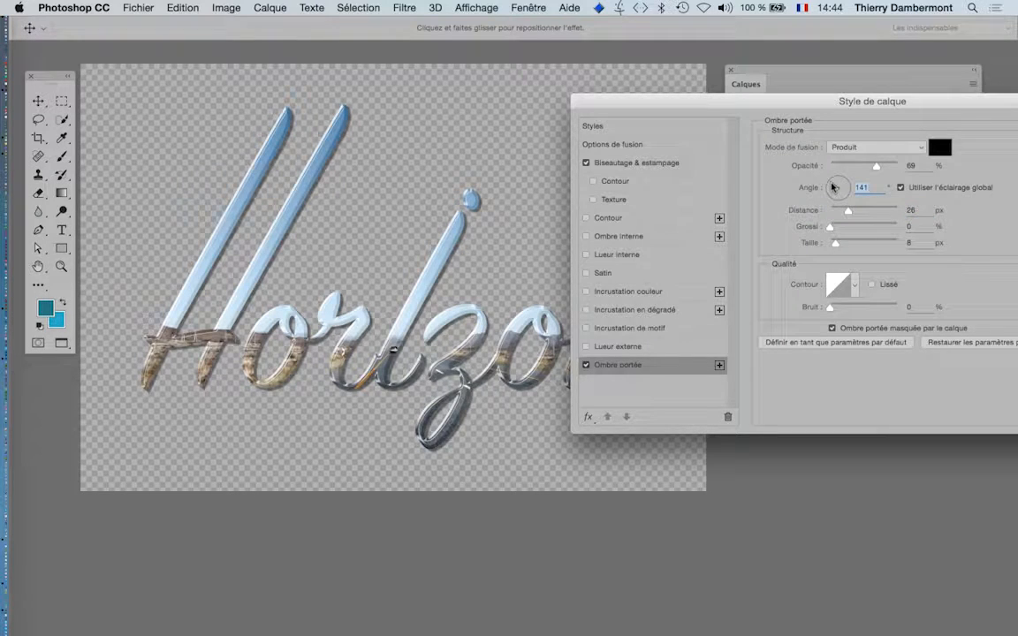
pyautogui.moveTo(835, 243); pyautogui.dragTo(842, 248)
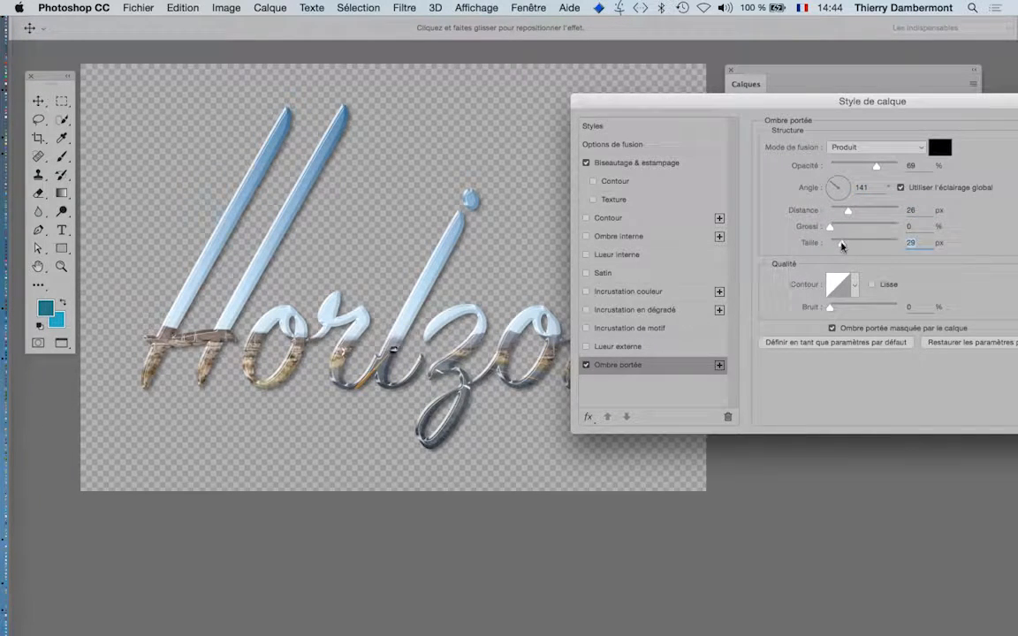
pyautogui.moveTo(902, 103); pyautogui.dragTo(715, 102)
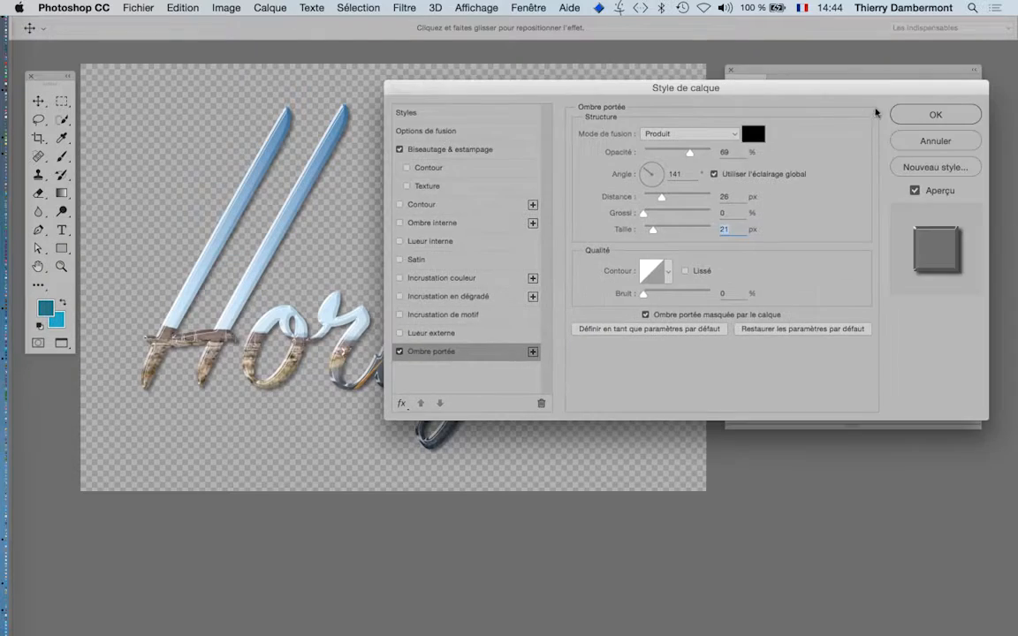
pyautogui.click(924, 111)
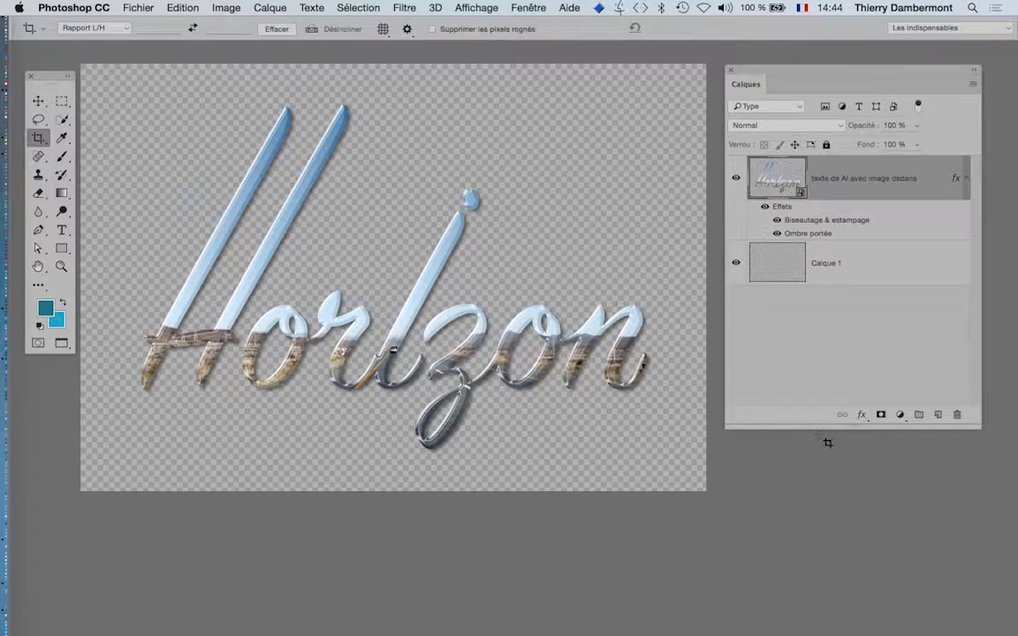
# - Save the document in Photoshop format as texte de AI avec image dedans.psd in the AI reflet 2 folder
pyautogui.click(141, 8)
pyautogui.click(164, 154)
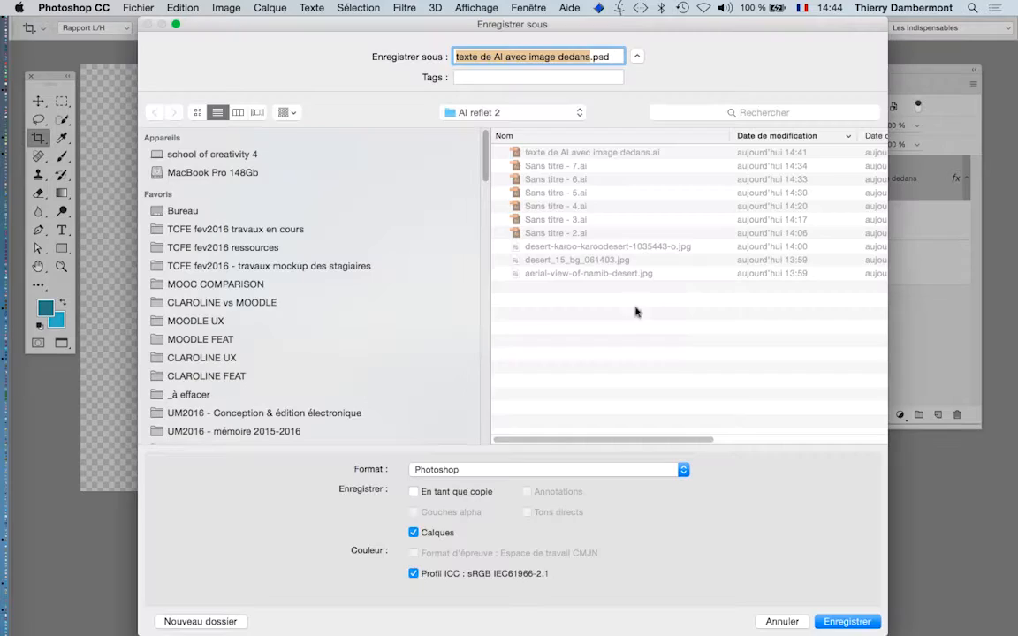
pyautogui.click(847, 622)
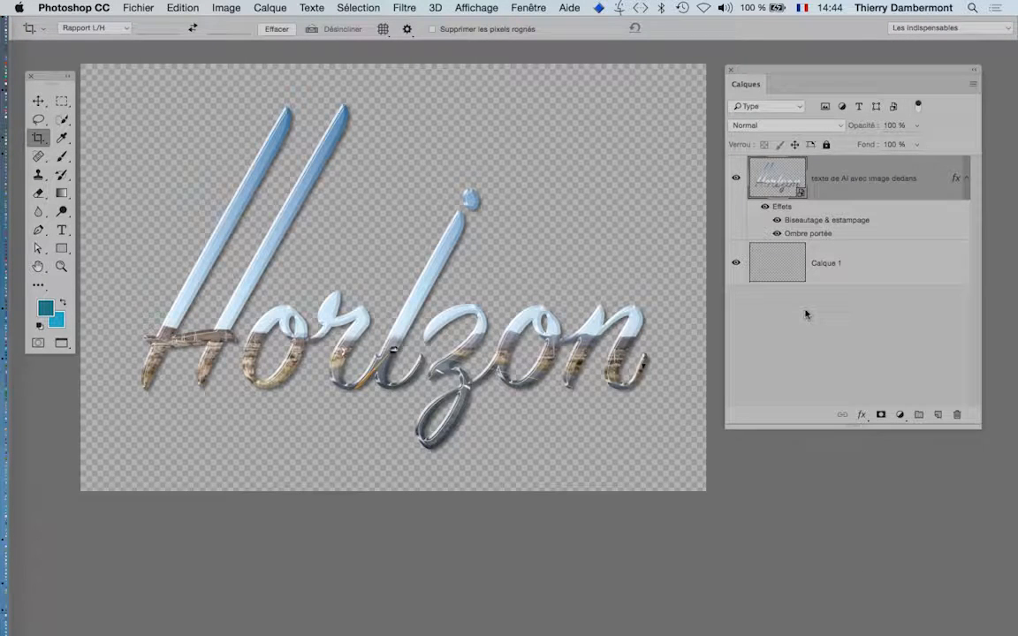
# - Switch to Illustrator and create a new 1024 x 768 px document with the web-1024-768-mars2016 profile
pyautogui.press('super+Tab')
pyautogui.click(232, 281)
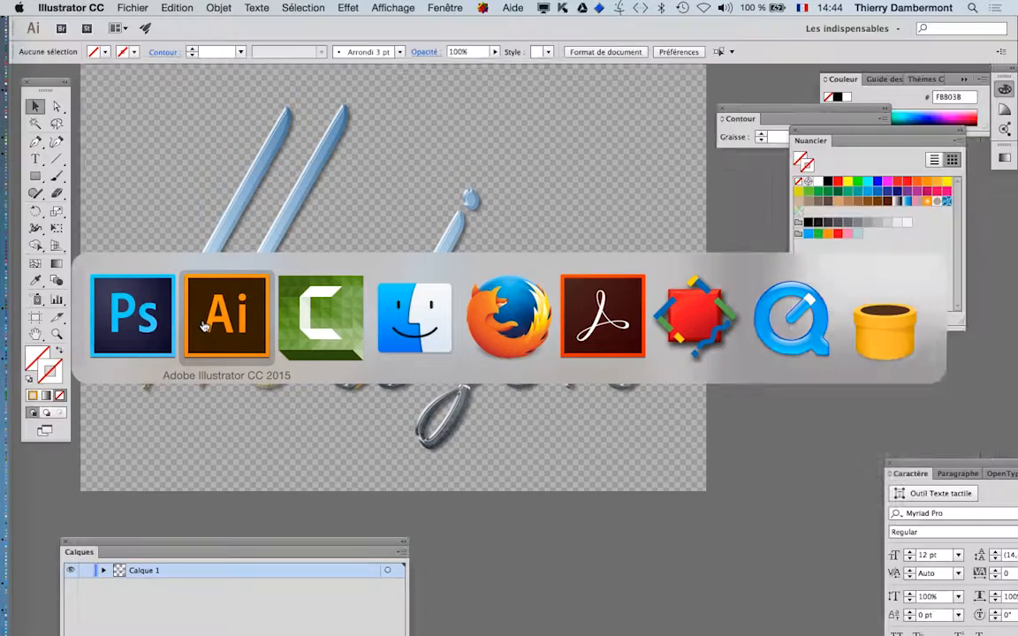
pyautogui.click(134, 7)
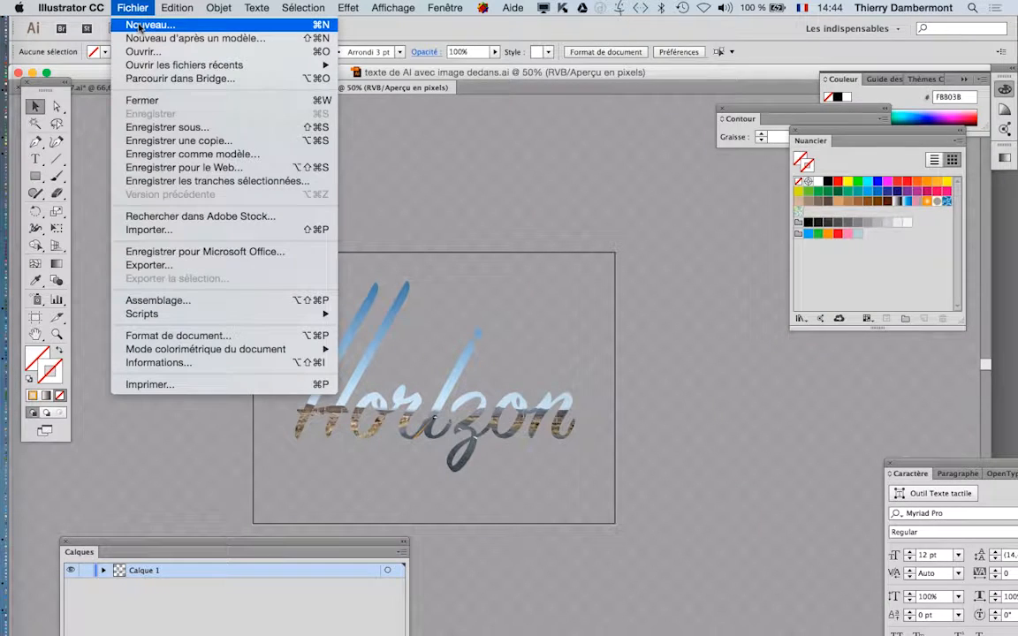
pyautogui.click(143, 25)
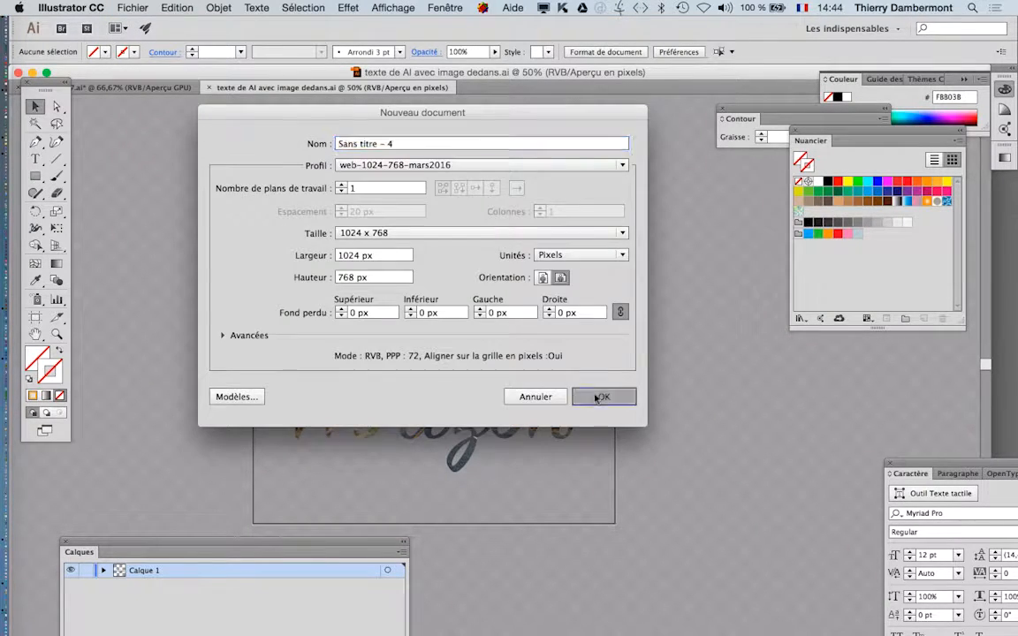
pyautogui.click(595, 394)
# - Hide the transparency grid so that the new document's artboard has a plain white background
pyautogui.click(392, 8)
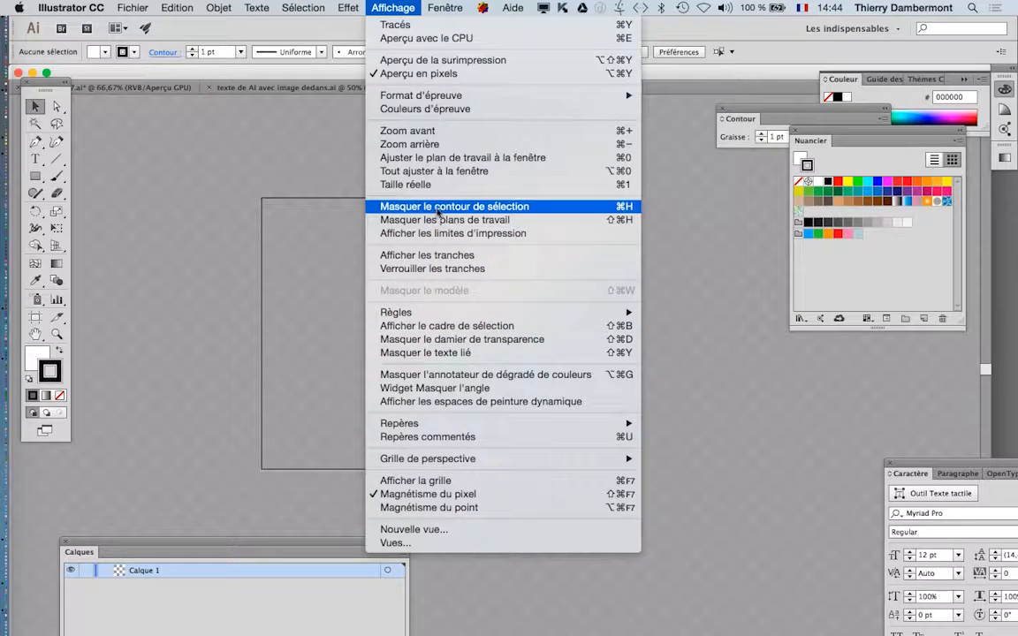
pyautogui.moveTo(450, 316)
pyautogui.click(449, 340)
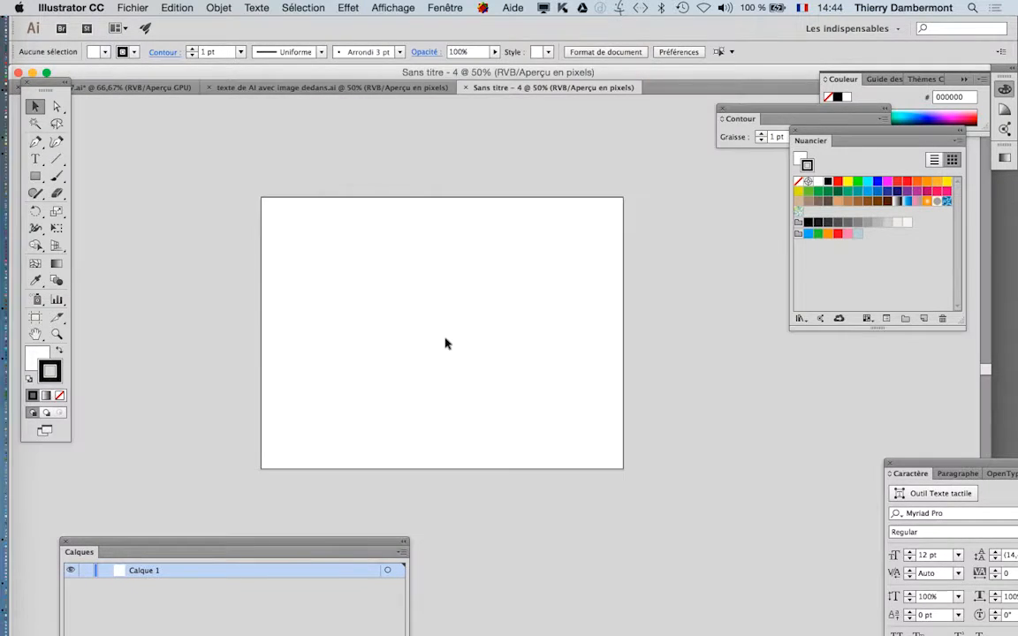
# - Draw three rectangles on the artboard: a narrow one near the top, one overlapping its lower right corner, and one at the lower left edge
pyautogui.press('super+1')
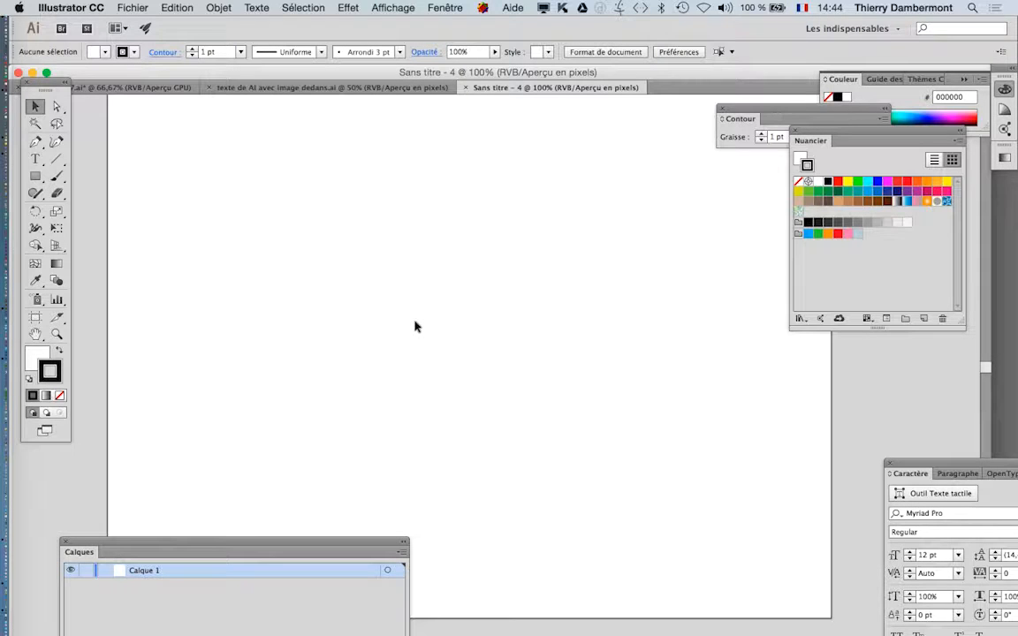
pyautogui.press('super+minus')
pyautogui.press('super+minus')
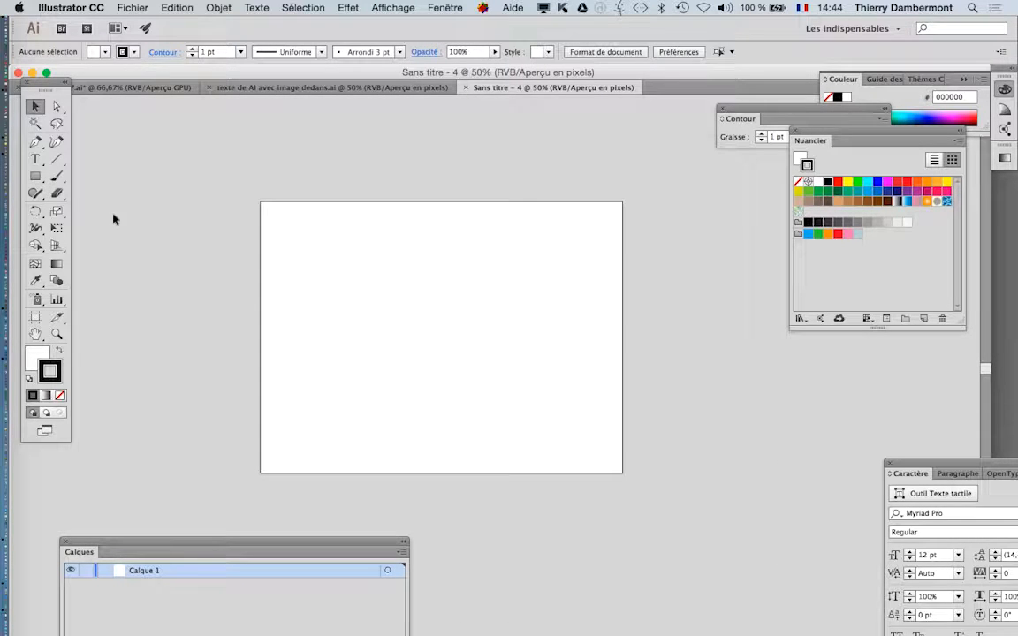
pyautogui.click(35, 175)
pyautogui.moveTo(302, 235); pyautogui.dragTo(476, 268)
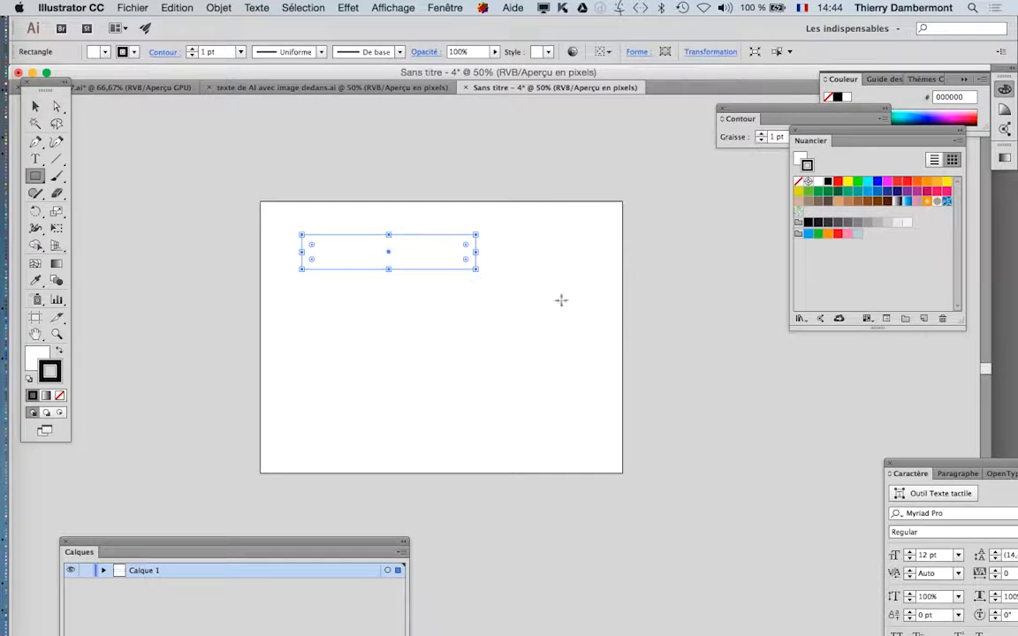
pyautogui.moveTo(579, 316); pyautogui.dragTo(411, 253)
pyautogui.moveTo(260, 365); pyautogui.dragTo(393, 437)
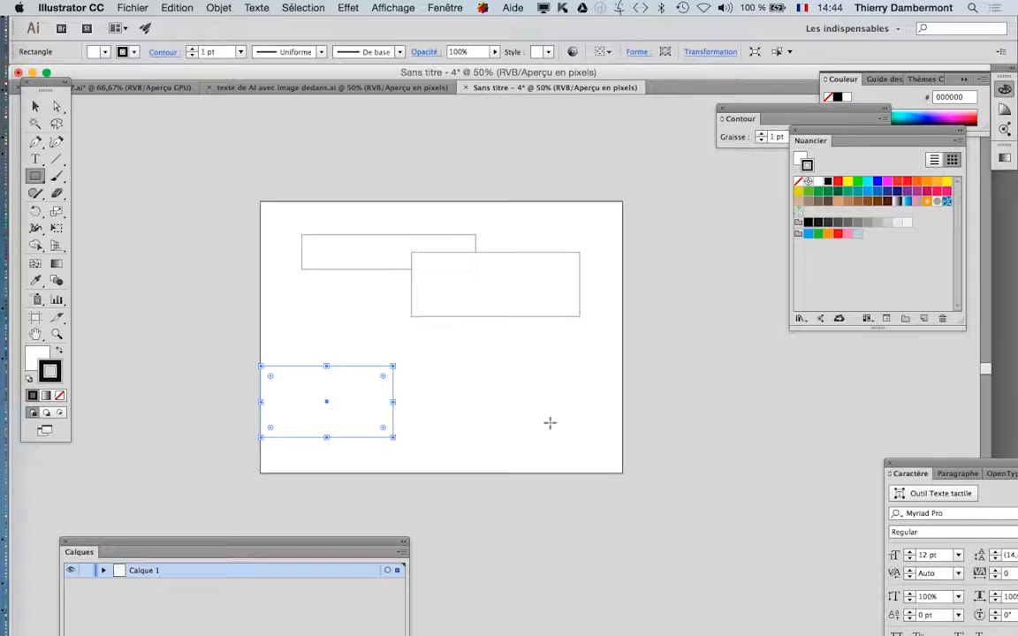
# - Draw a fourth, narrow rectangle overlapping the right edge of the lower-left rectangle and fill it with dark blue 1B1464
pyautogui.moveTo(551, 416)
pyautogui.mouseDown()
pyautogui.moveTo(470, 389)
pyautogui.moveTo(367, 383)
pyautogui.mouseUp()
pyautogui.click(35, 106)
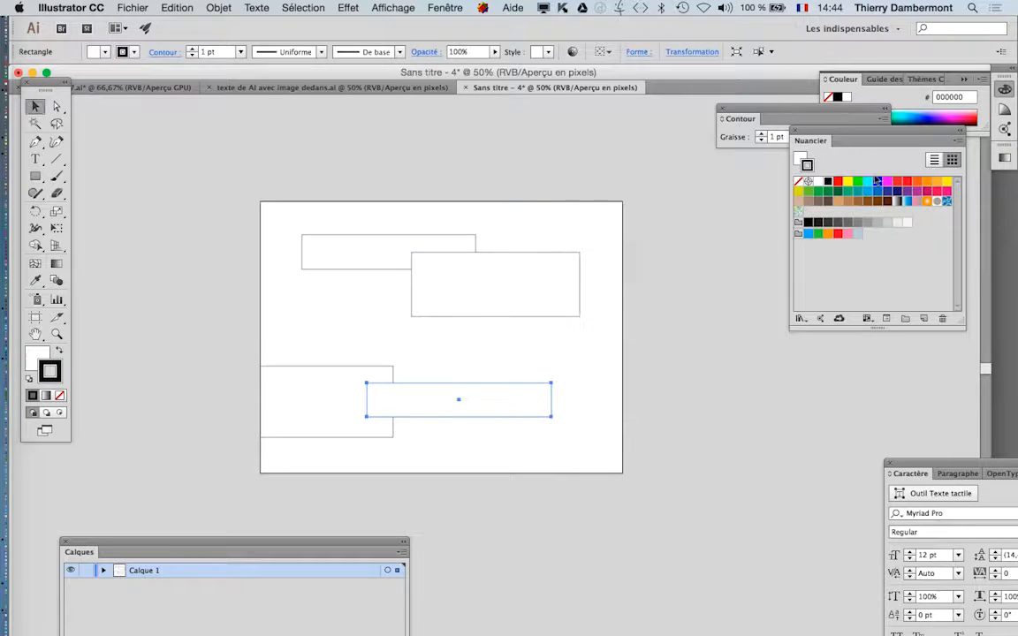
pyautogui.moveTo(884, 181); pyautogui.dragTo(558, 278)
pyautogui.press('x')
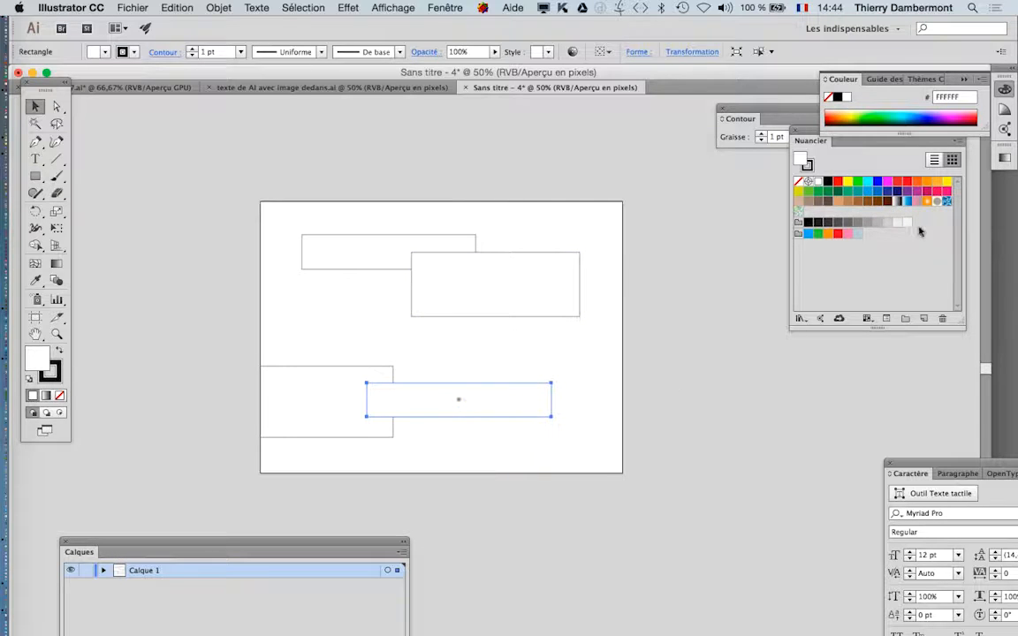
pyautogui.moveTo(898, 190); pyautogui.dragTo(519, 409)
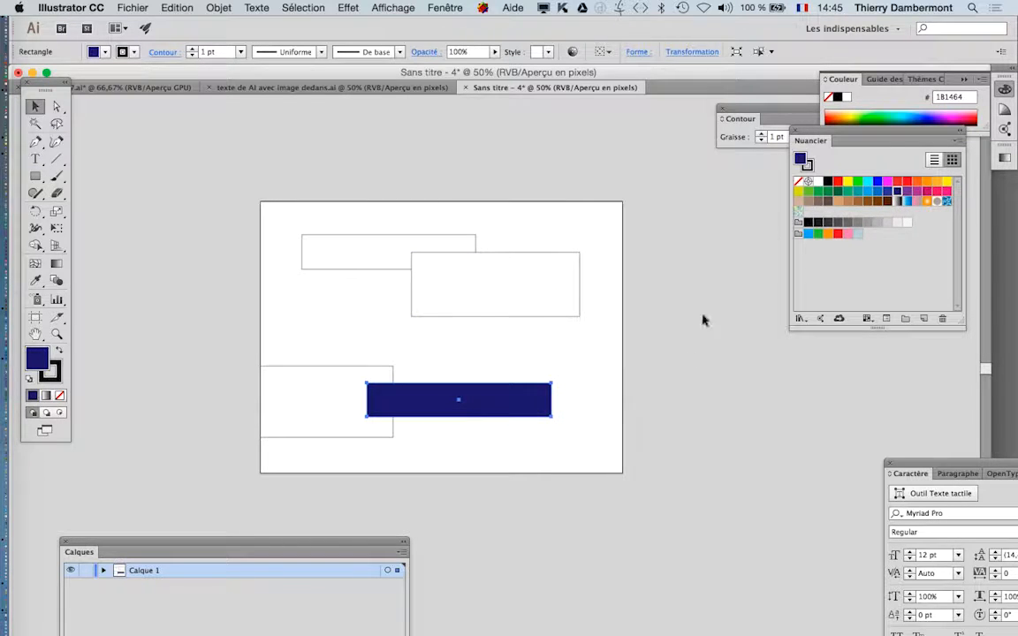
# - Fill the upper-right rectangle with magenta, the narrow top one with orange, and the lower-left one with green
pyautogui.moveTo(886, 182); pyautogui.dragTo(545, 265)
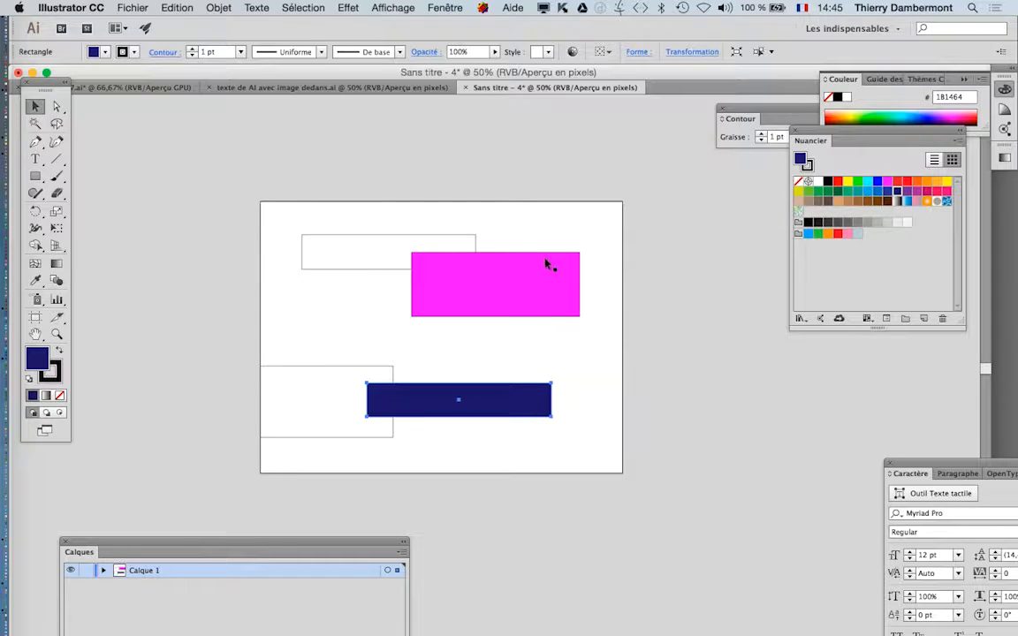
pyautogui.moveTo(928, 186); pyautogui.dragTo(389, 249)
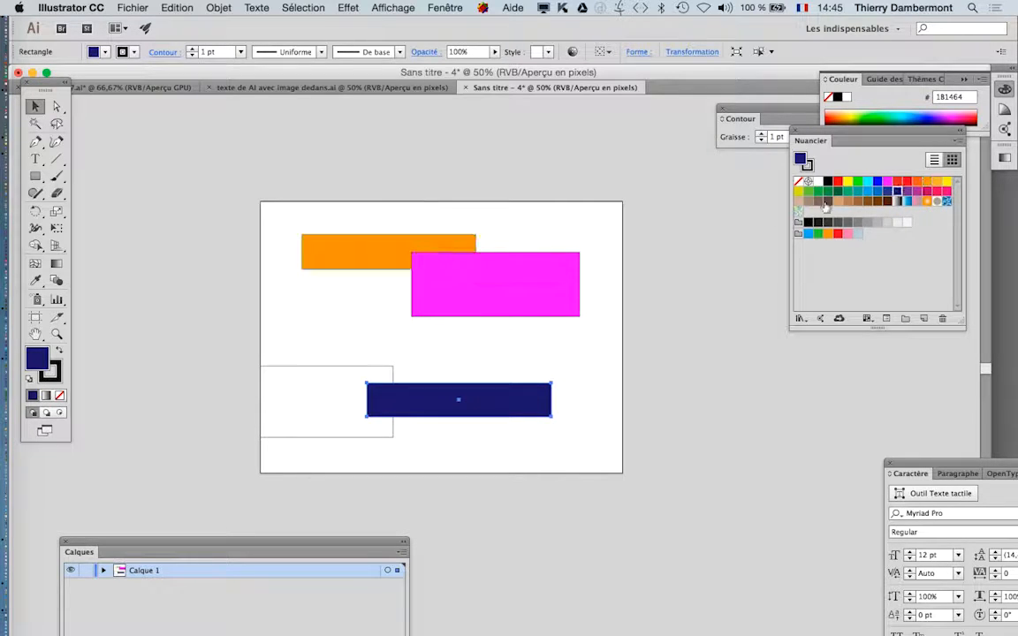
pyautogui.moveTo(746, 224); pyautogui.dragTo(359, 391)
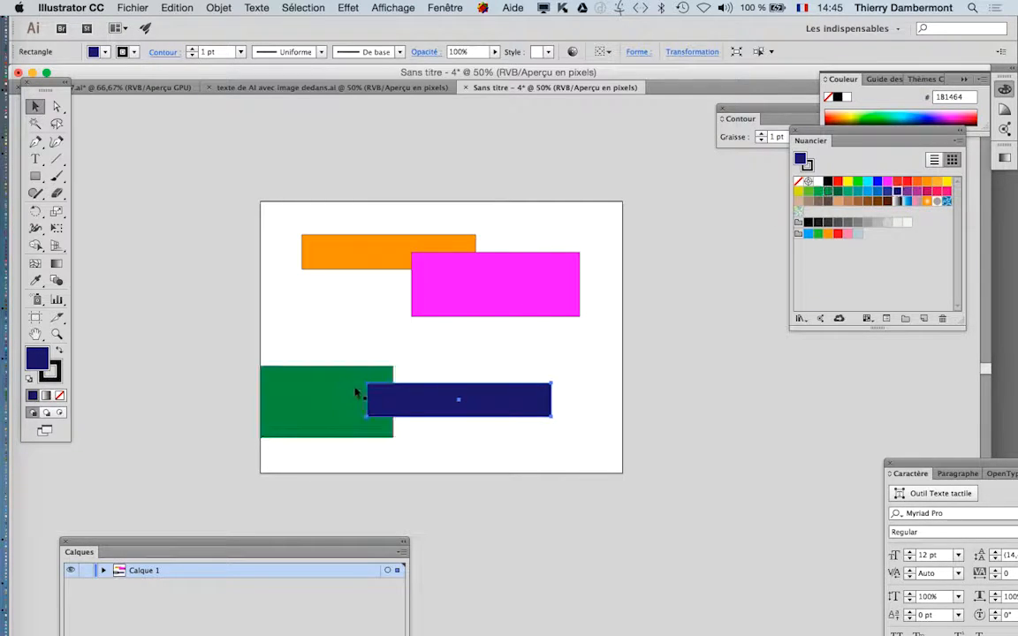
pyautogui.click(159, 177)
# - Place texte de AI avec image dedans.psd as a linked file, sized to span the four coloured rectangles
pyautogui.click(141, 7)
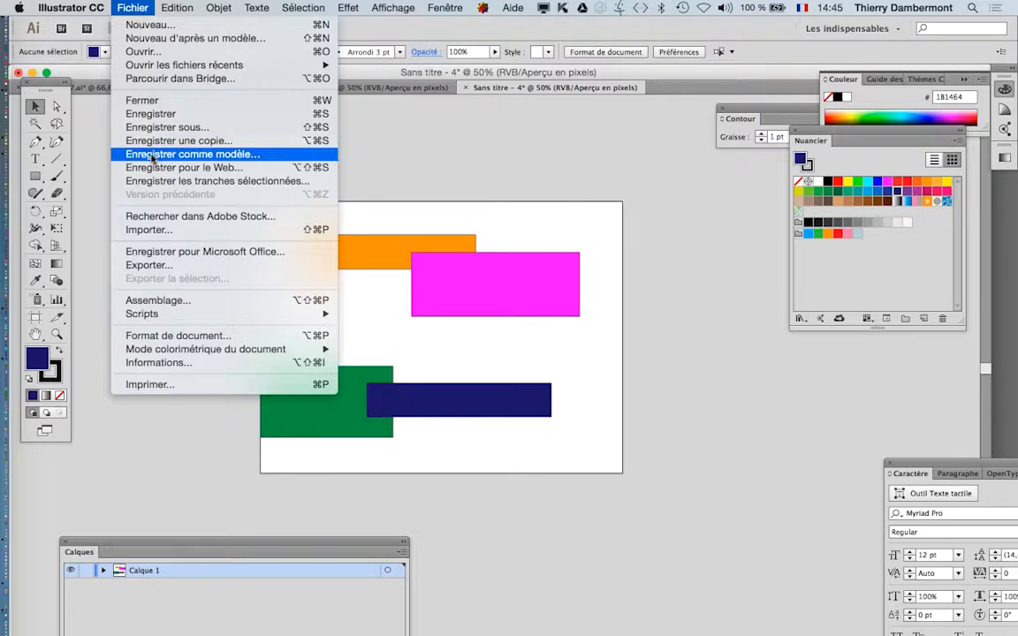
pyautogui.click(150, 227)
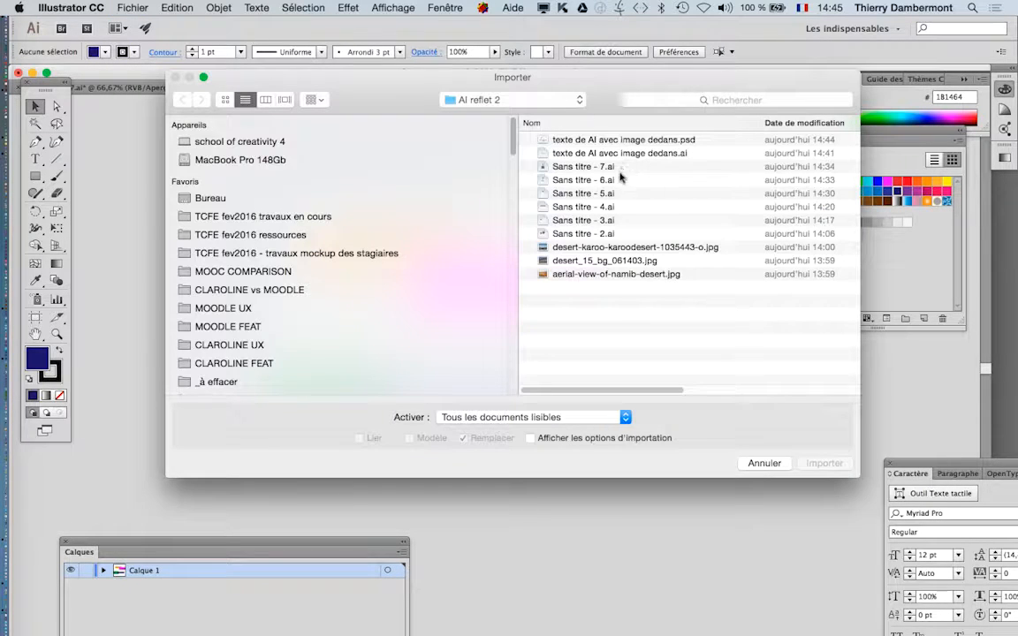
pyautogui.click(610, 139)
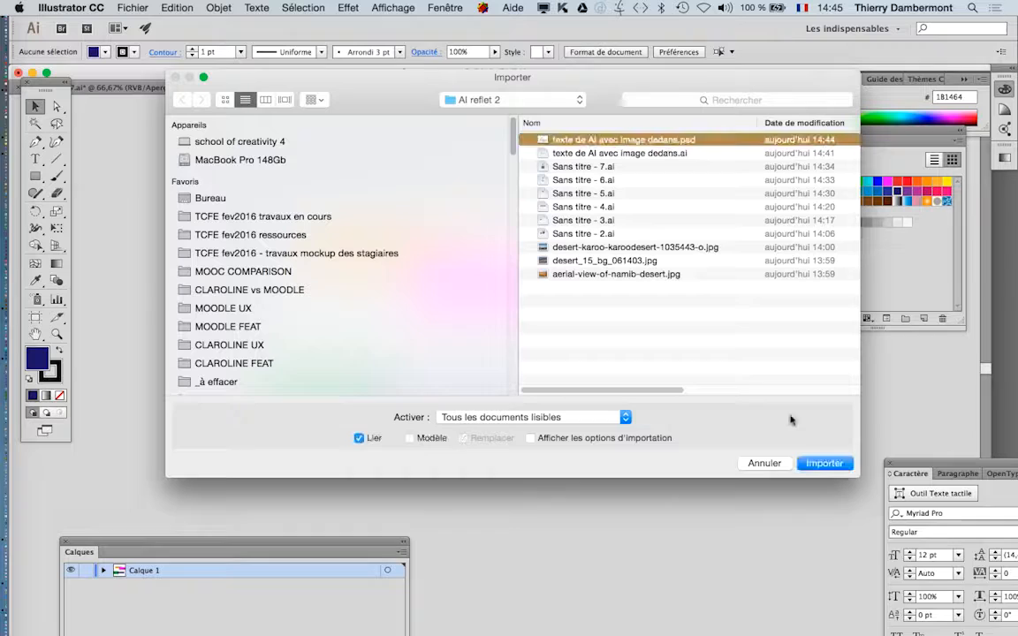
pyautogui.click(835, 464)
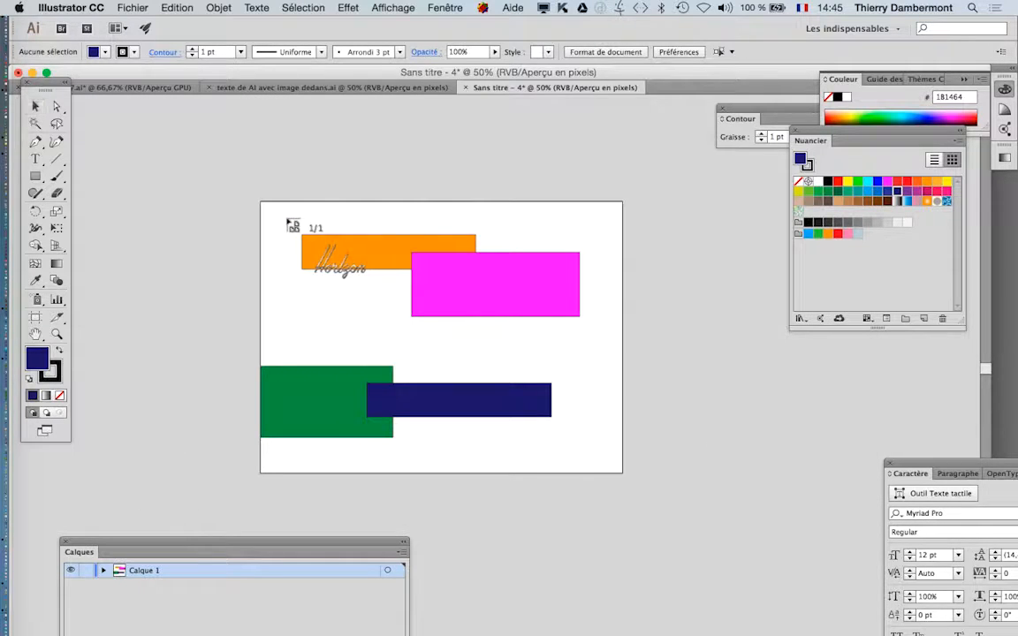
pyautogui.moveTo(276, 215); pyautogui.dragTo(590, 423)
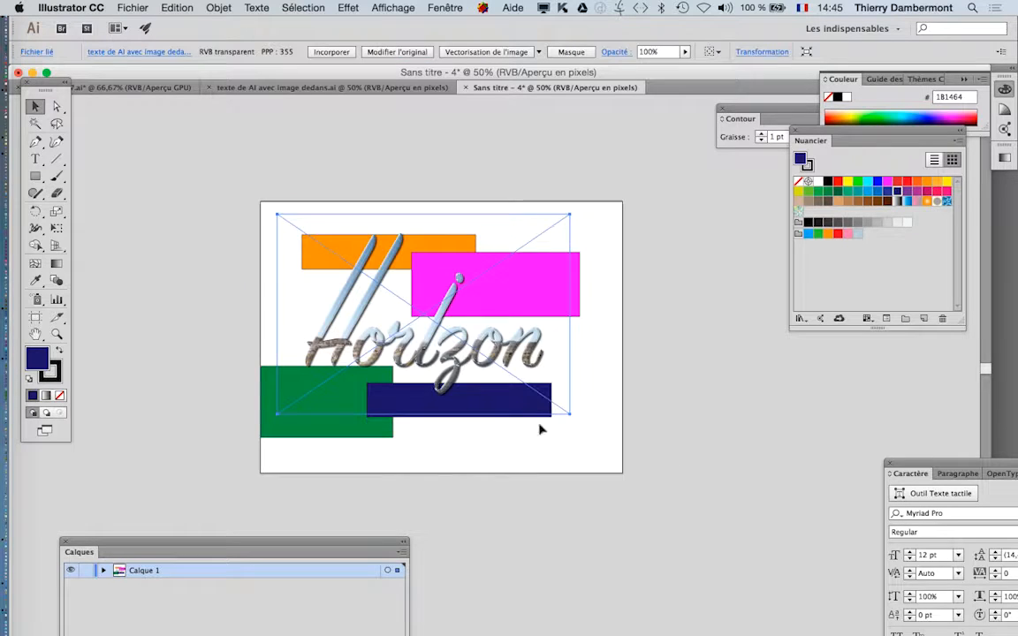
# - Turn off pixel preview and check the edges and shadows of the placed Horizon lettering
pyautogui.scroll(2, 439, 347)
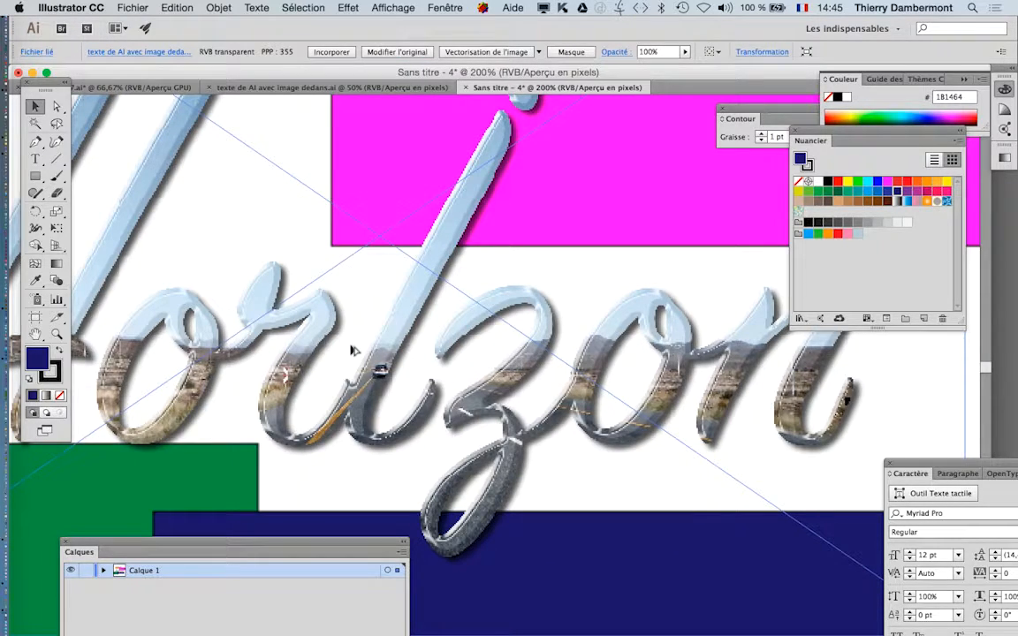
pyautogui.scroll(-2, 350, 351)
pyautogui.click(392, 8)
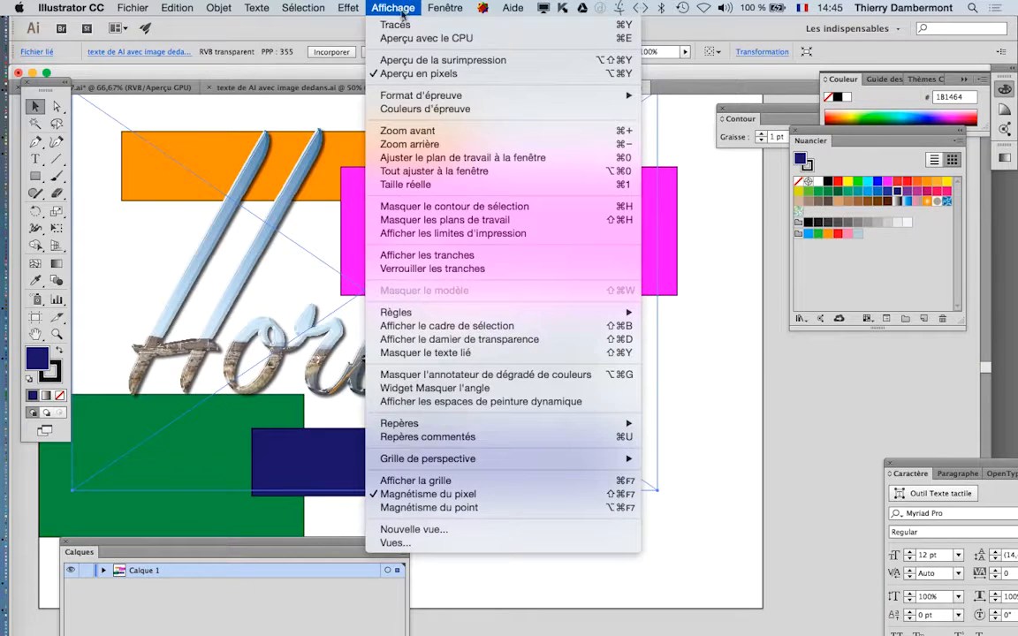
pyautogui.click(409, 73)
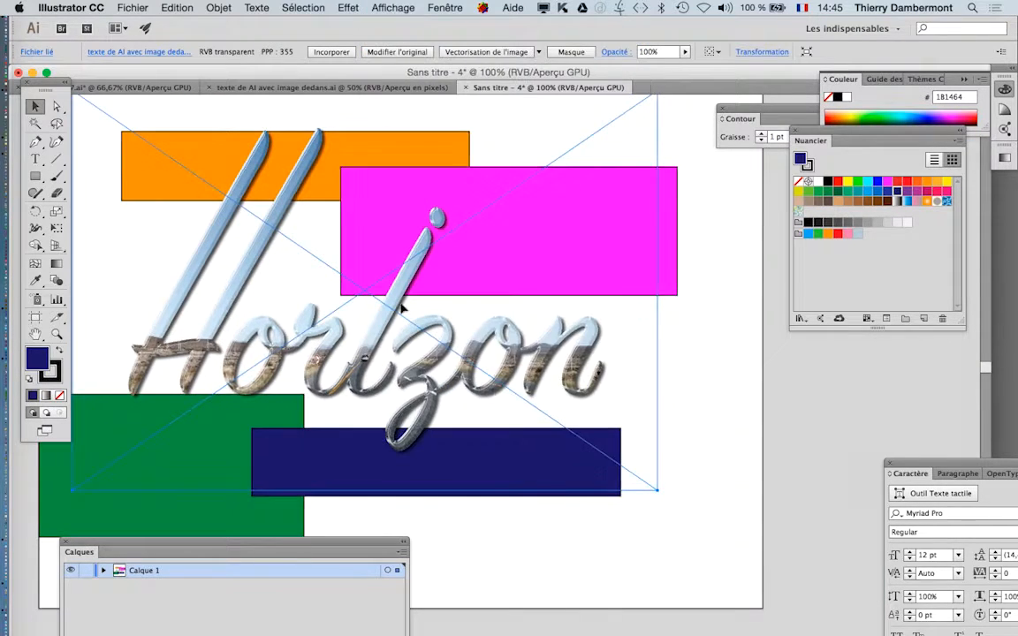
pyautogui.scroll(2, 376, 354)
pyautogui.scroll(1, 376, 354)
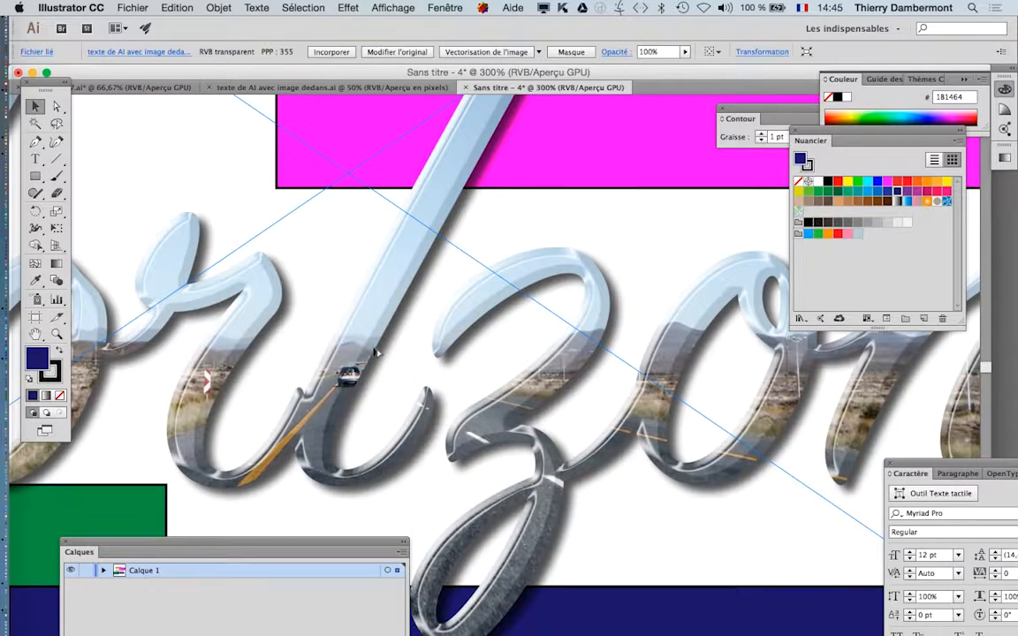
pyautogui.scroll(-3, 375, 354)
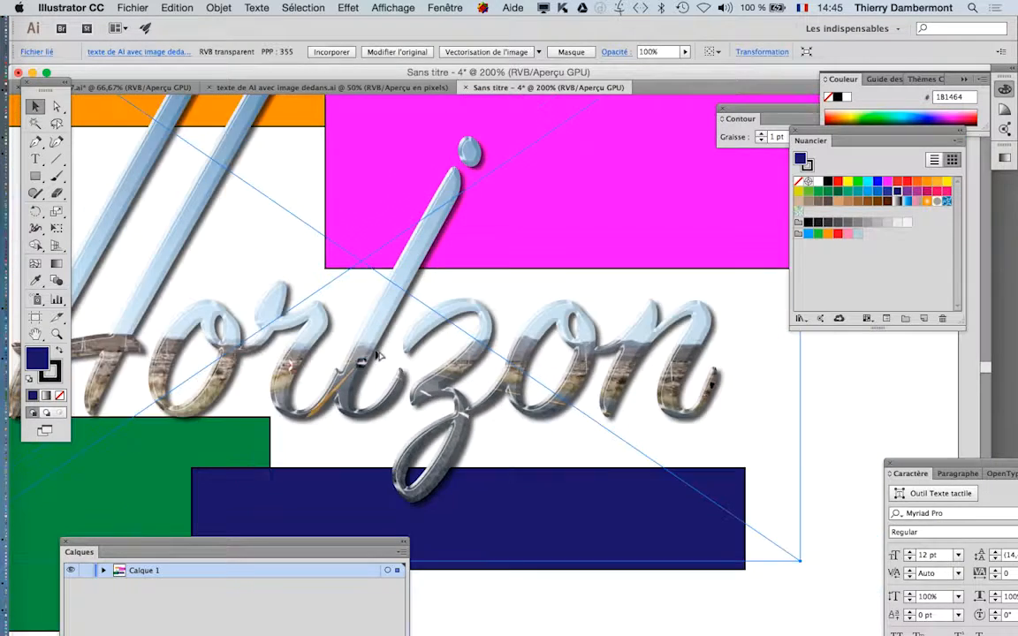
pyautogui.scroll(-1, 376, 356)
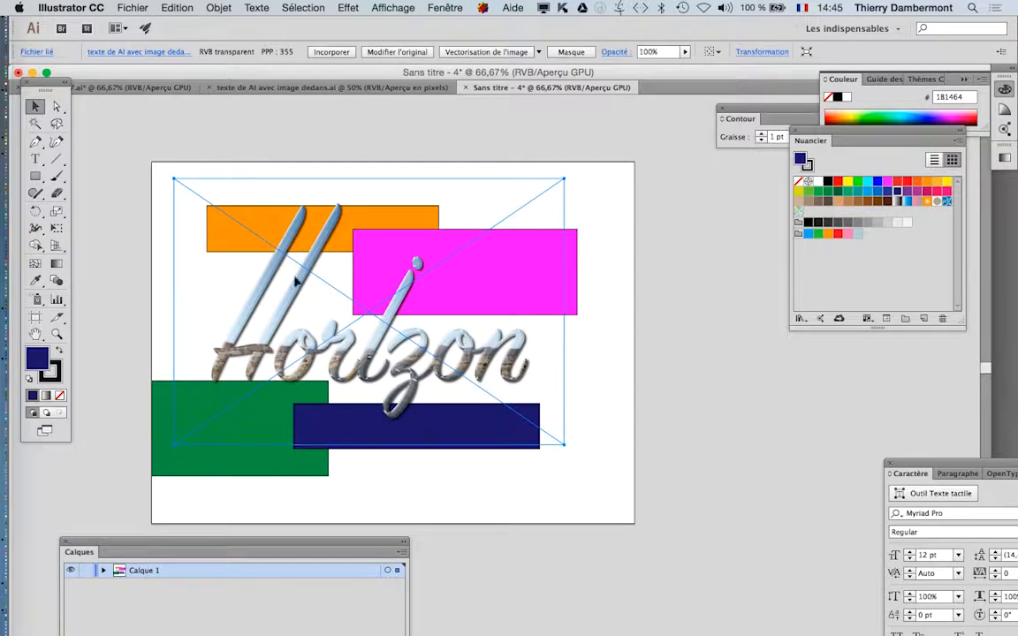
# - Move the placed Horizon lettering slightly down over the coloured rectangles and deselect it
pyautogui.click(173, 245)
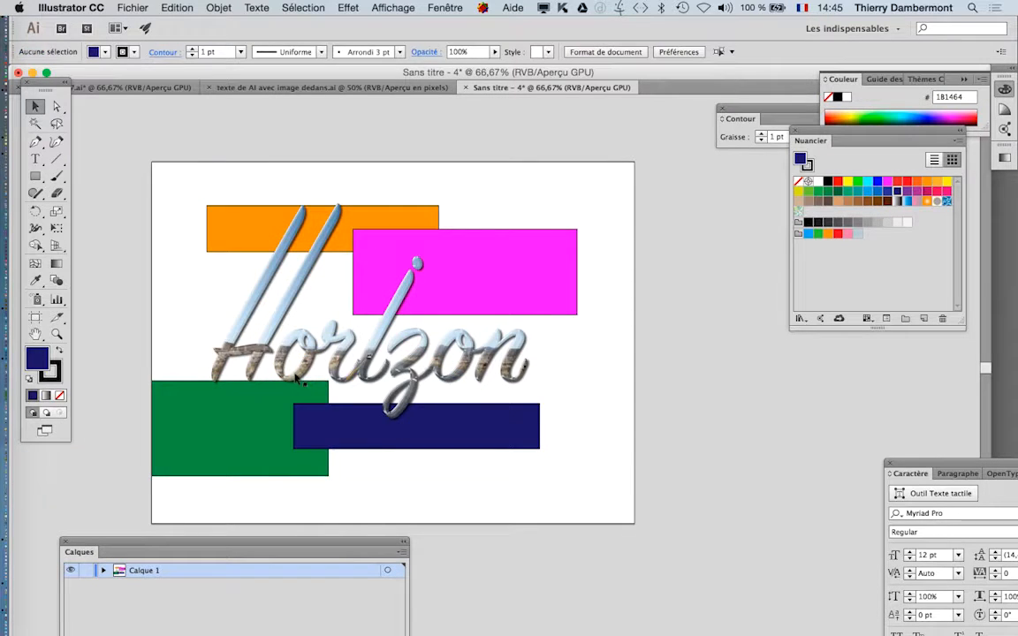
pyautogui.moveTo(296, 378); pyautogui.dragTo(299, 388)
pyautogui.click(690, 527)
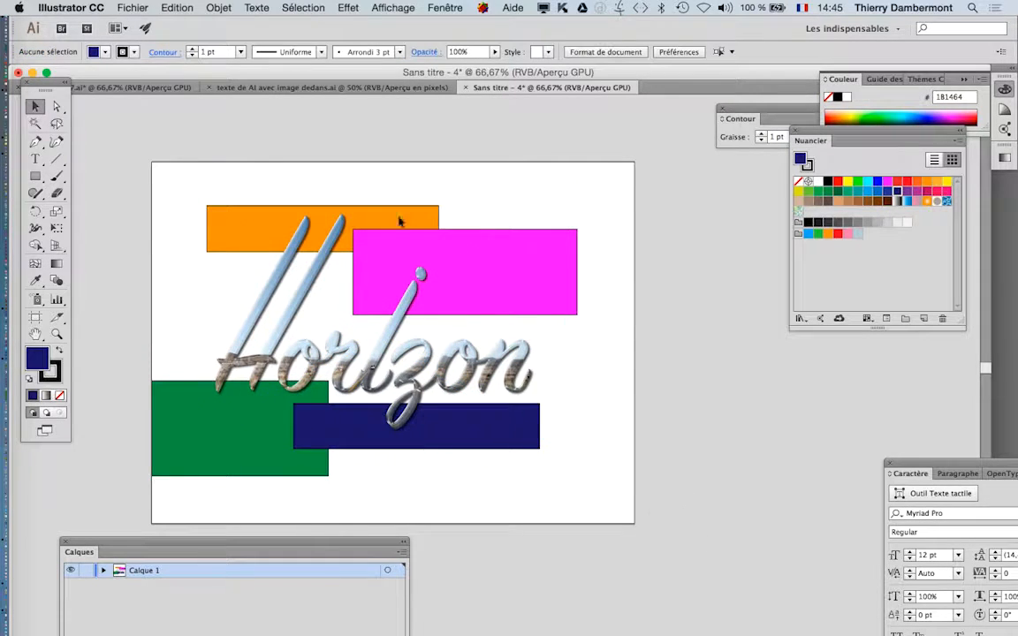
# - Save the document in Adobe Illustrator format as Horizon.ai in the AI reflet 2 folder inside TCFE fev2016 travaux en cours
pyautogui.click(128, 8)
pyautogui.click(204, 127)
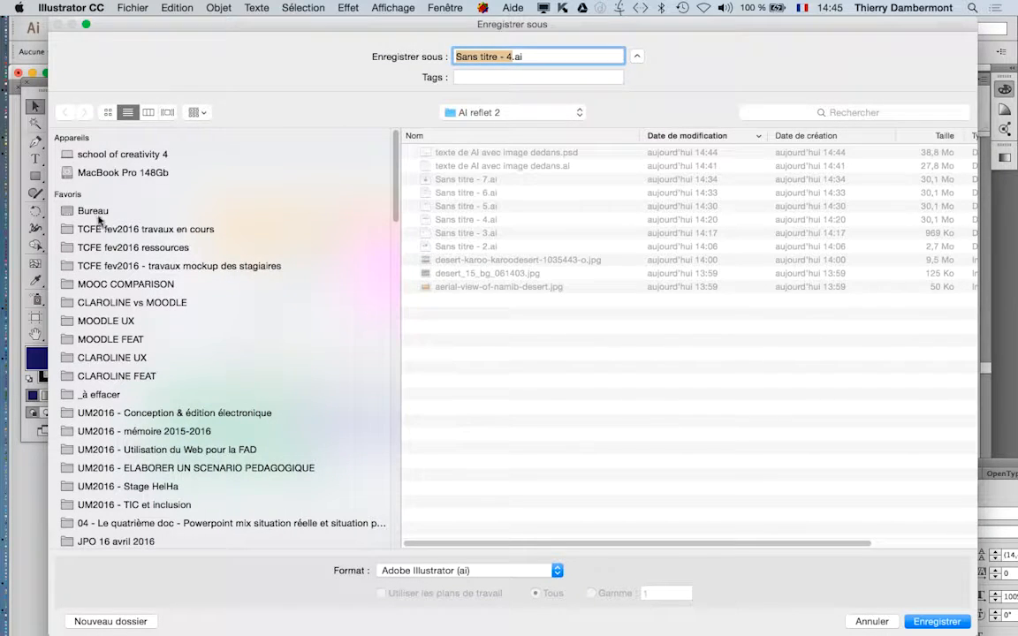
pyautogui.click(99, 214)
pyautogui.click(133, 229)
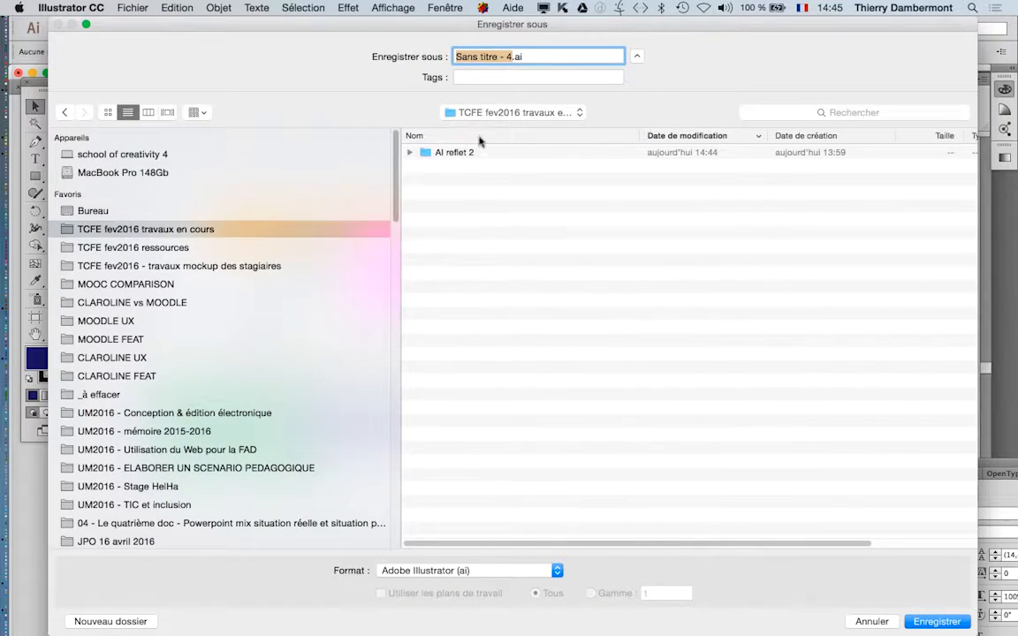
pyautogui.doubleClick(473, 152)
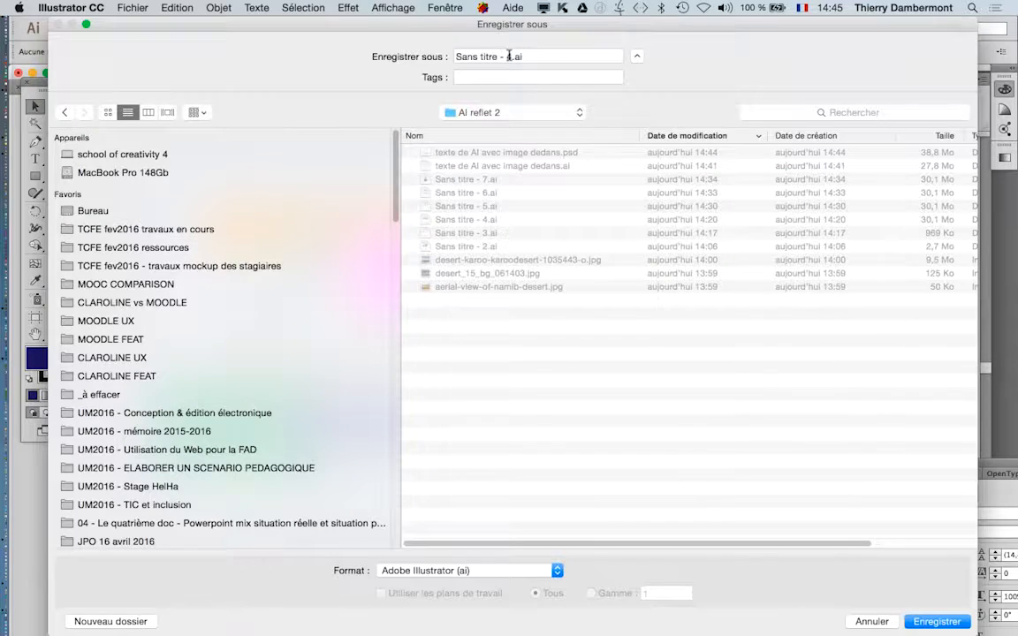
pyautogui.moveTo(508, 57); pyautogui.dragTo(492, 32)
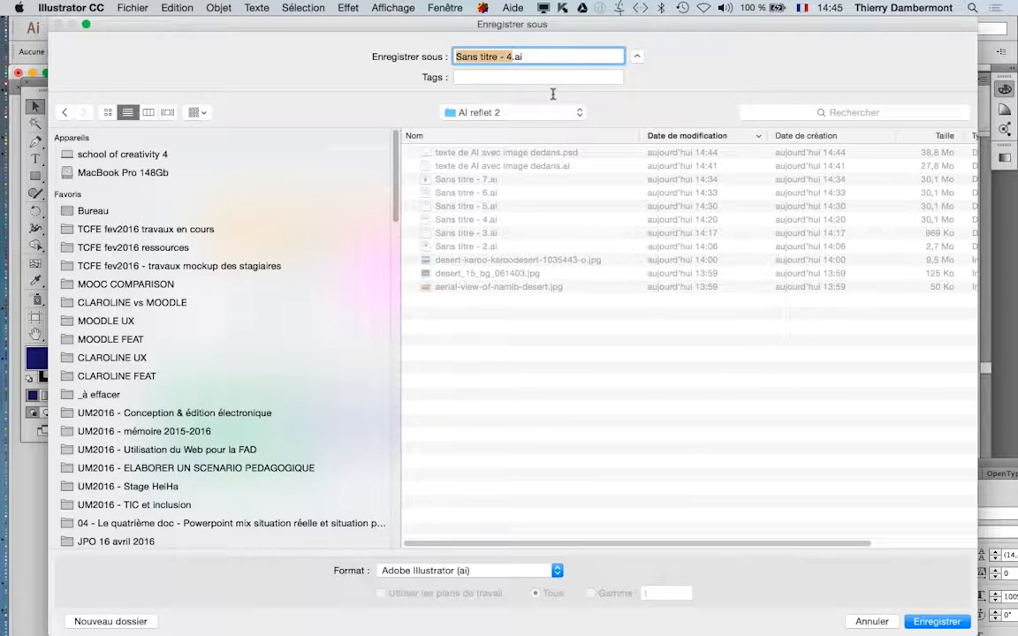
pyautogui.write('Horizon')
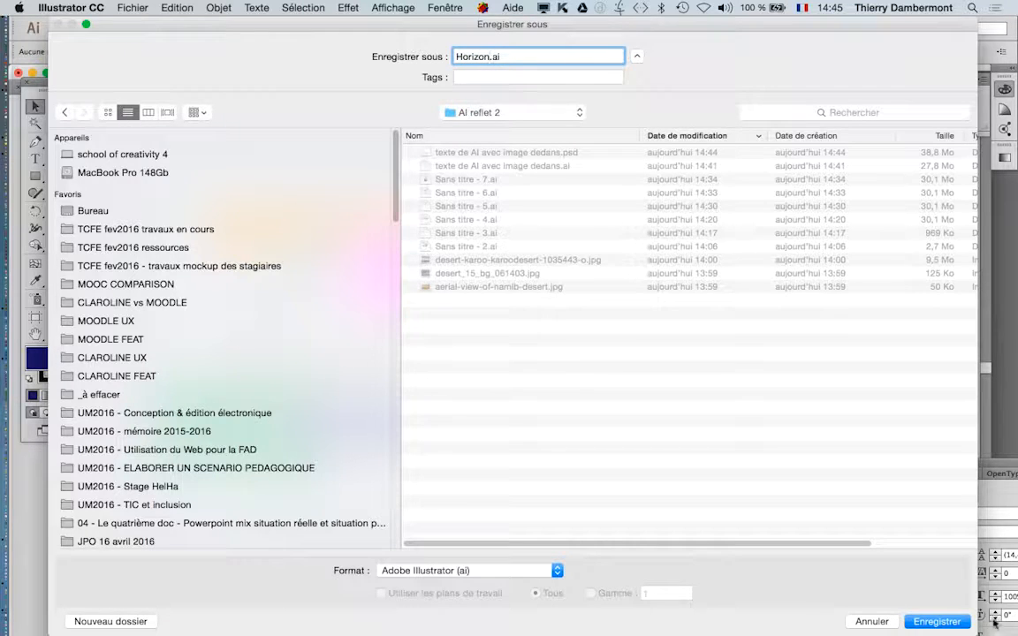
pyautogui.click(937, 621)
pyautogui.click(649, 521)
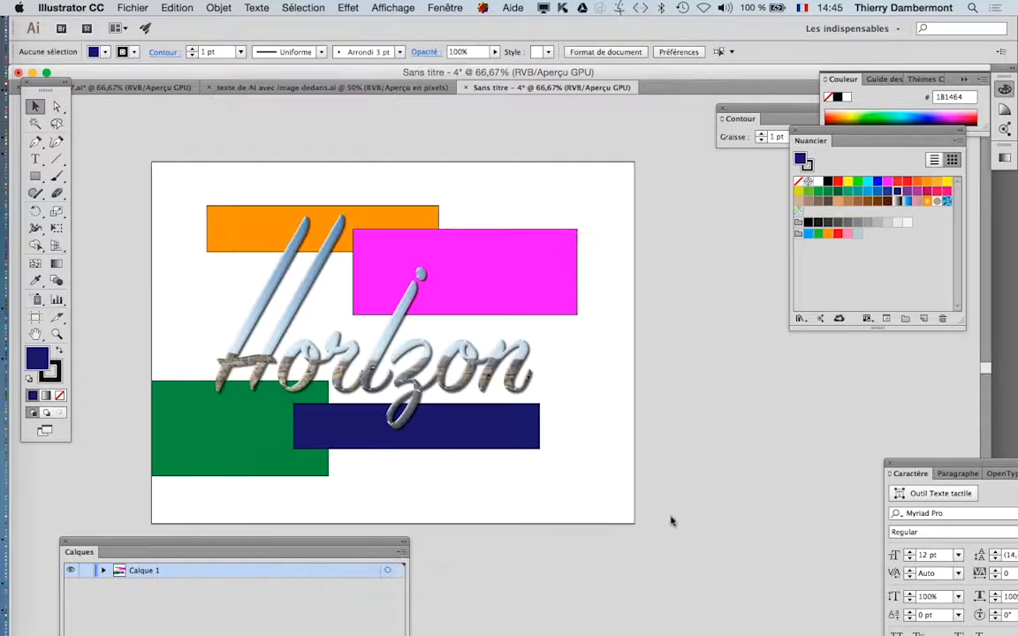